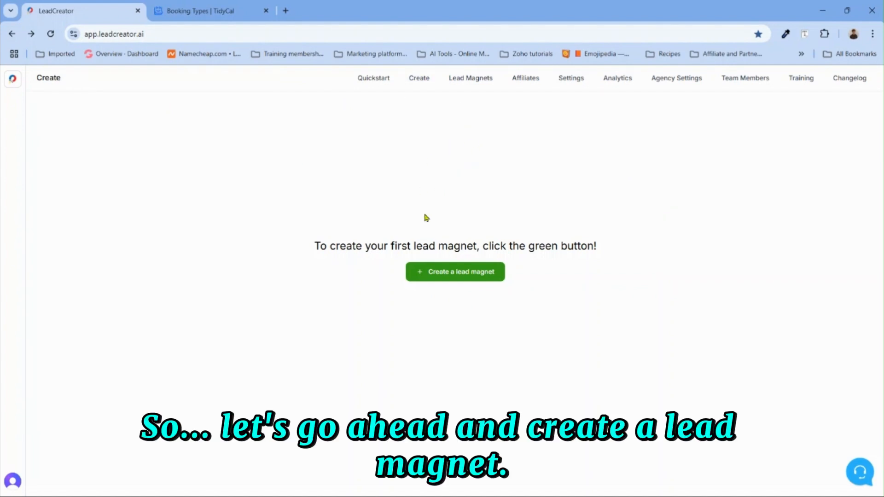
Step: Start a new lead magnet named "Mindset Reset Guide" and assign it the category "mindset"
left_click(443, 278)
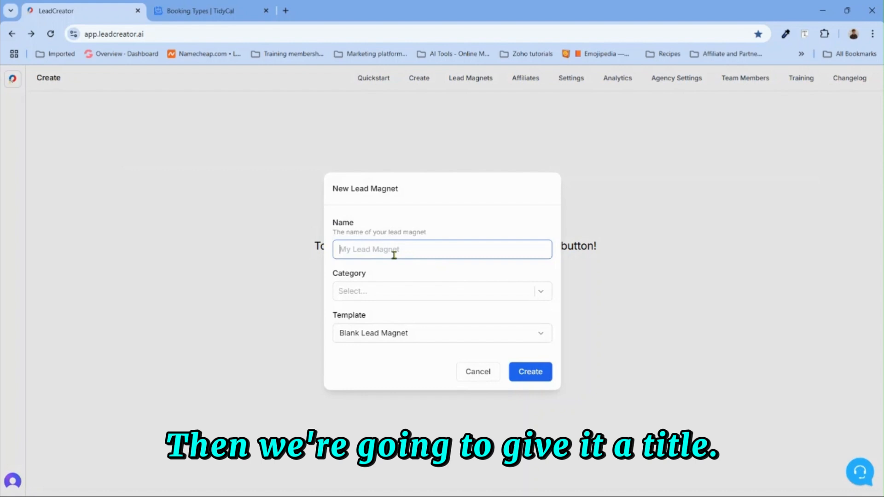
type("Mi")
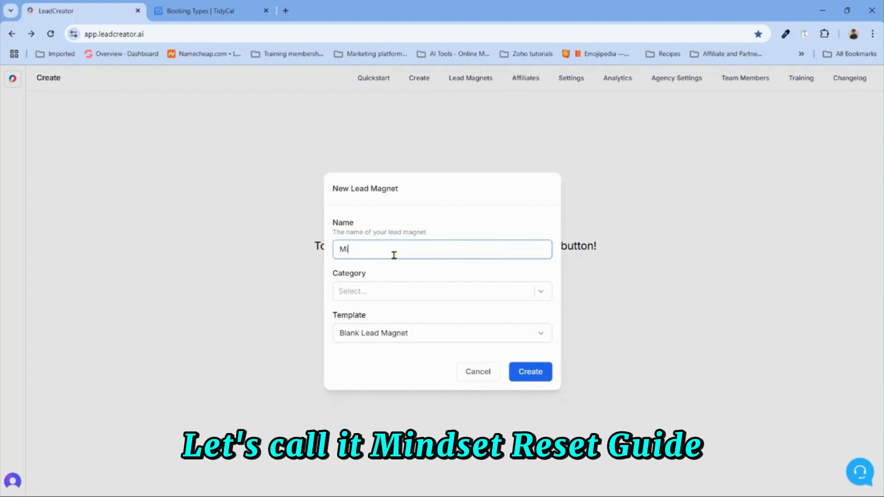
type("ndset Reset Guide")
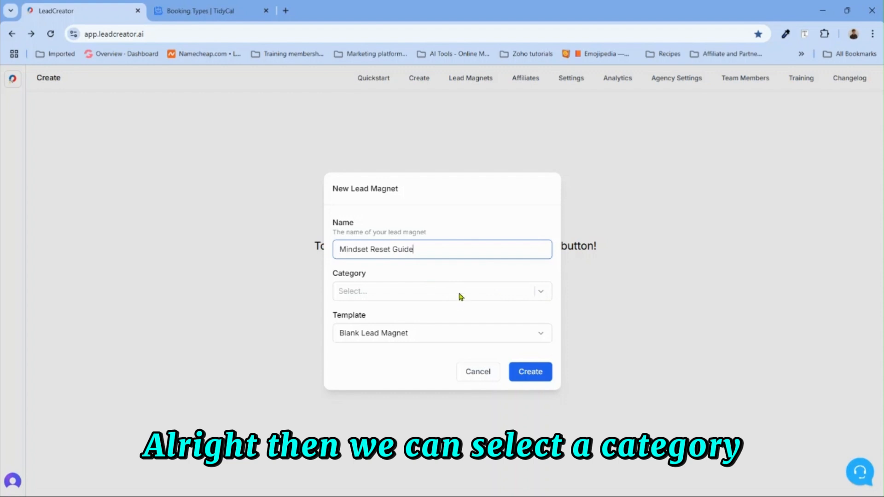
left_click(416, 295)
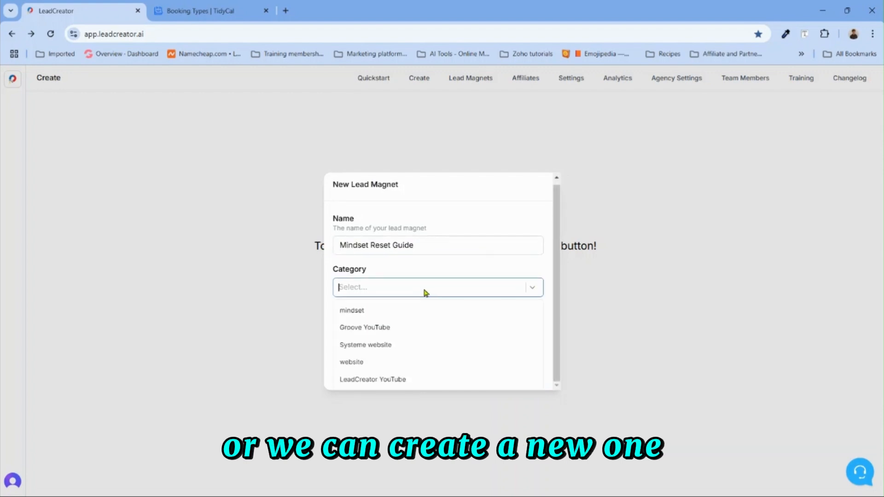
type("mindset")
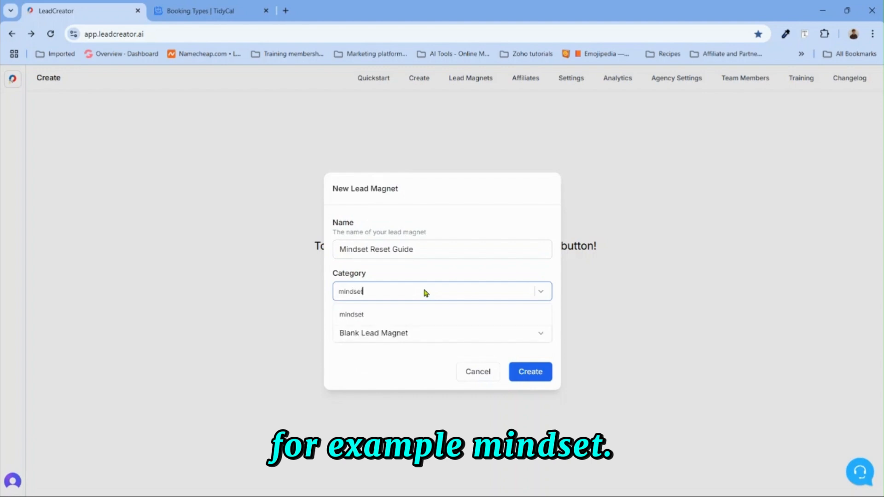
key("Return")
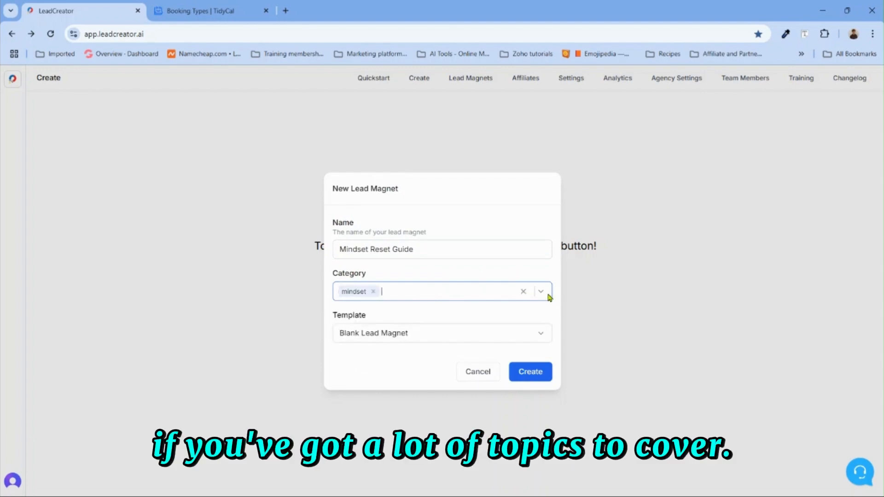
Step: Create it from the 5-Point Listicle template, prompting for a funny, engaging entrepreneur mindset reset guide with introduction, 5 tips and a call-to-action to book a consultation
left_click(539, 336)
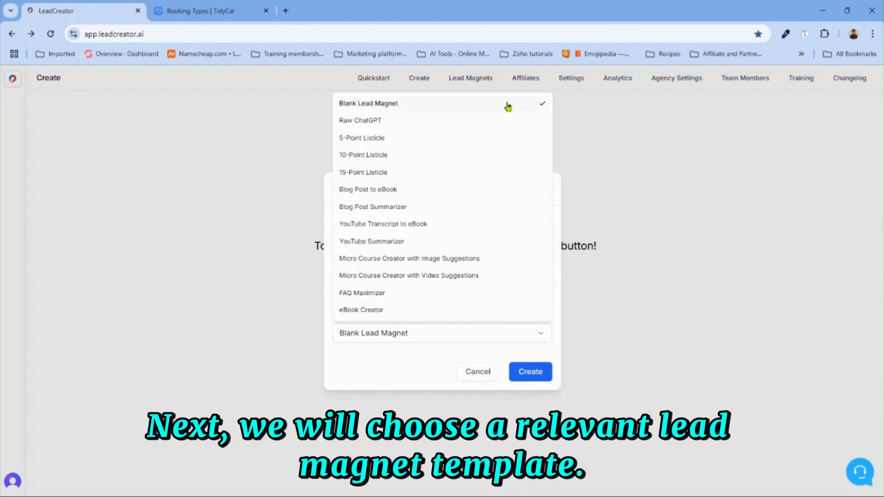
left_click(366, 140)
left_click(374, 325)
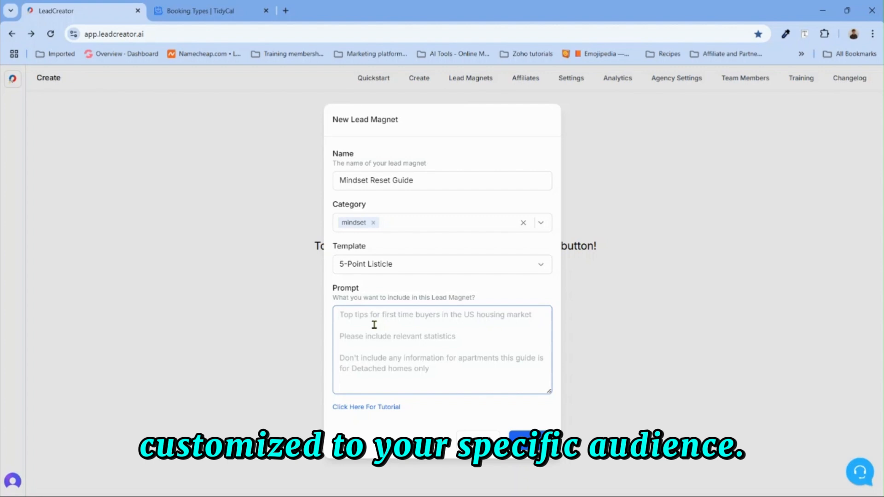
type("Create a compelling mindset reset guide targeted to entrepreneurs with top tips on resetting their mindset for success. Make it funny and engaging. Add a quick introduction, a list of 5 mindset tips for success, and a call-to-action encouraging the user to book a consultation.")
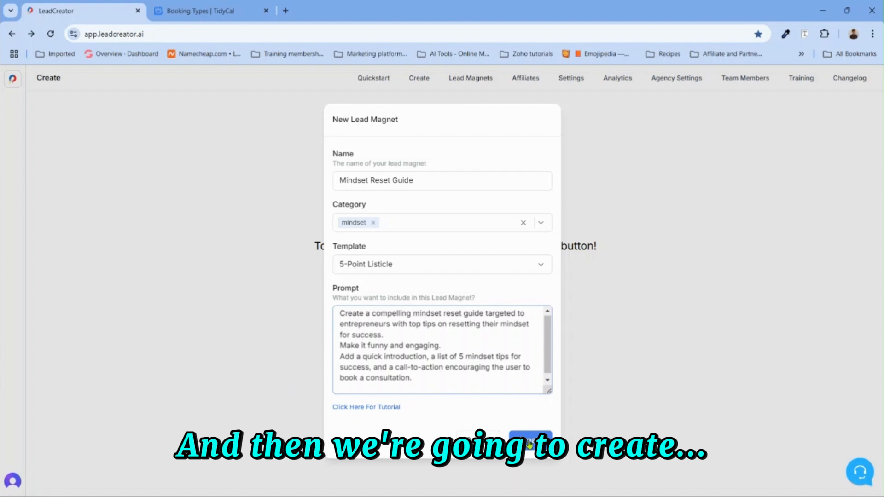
left_click(529, 443)
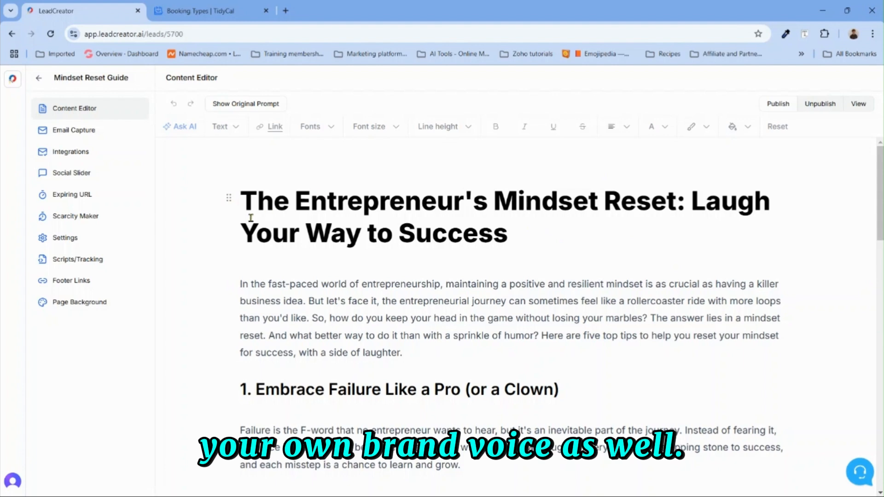
Step: Review the generated guide from the introduction through the five tips to the closing call-to-action
scroll(378, 310, "down", 1)
scroll(378, 309, "down", 2)
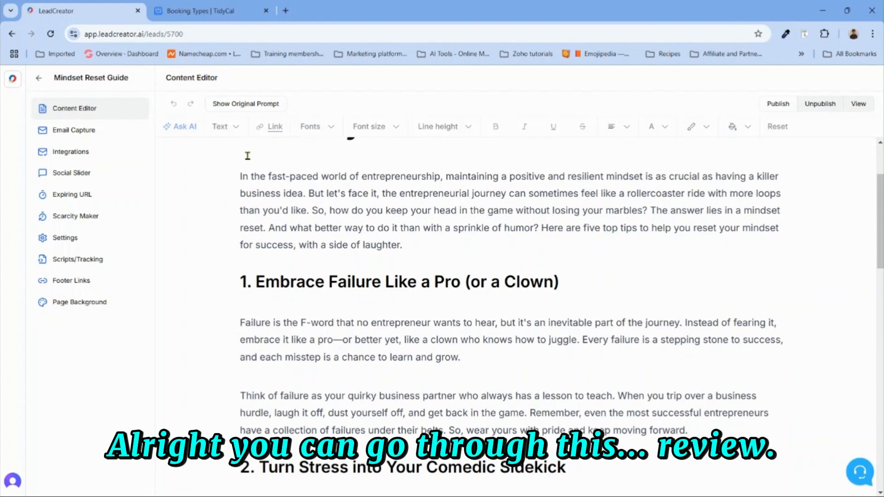
scroll(527, 341, "down", 1)
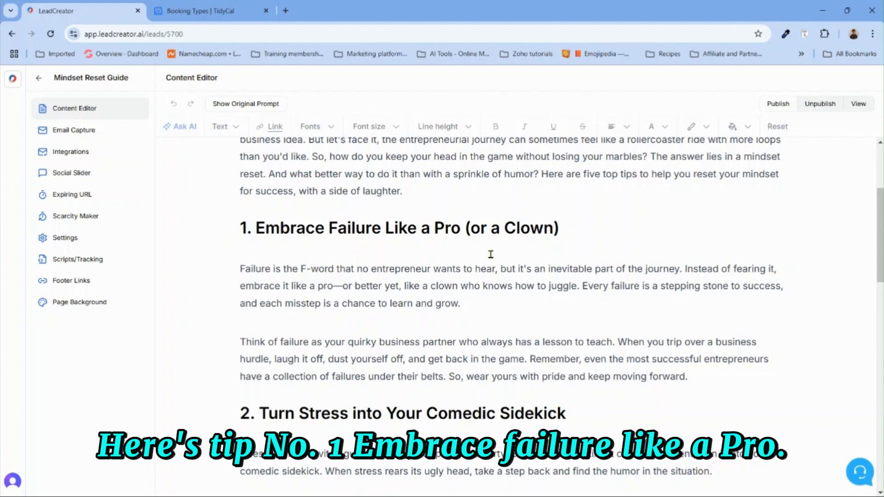
scroll(491, 253, "down", 6)
scroll(498, 258, "down", 6)
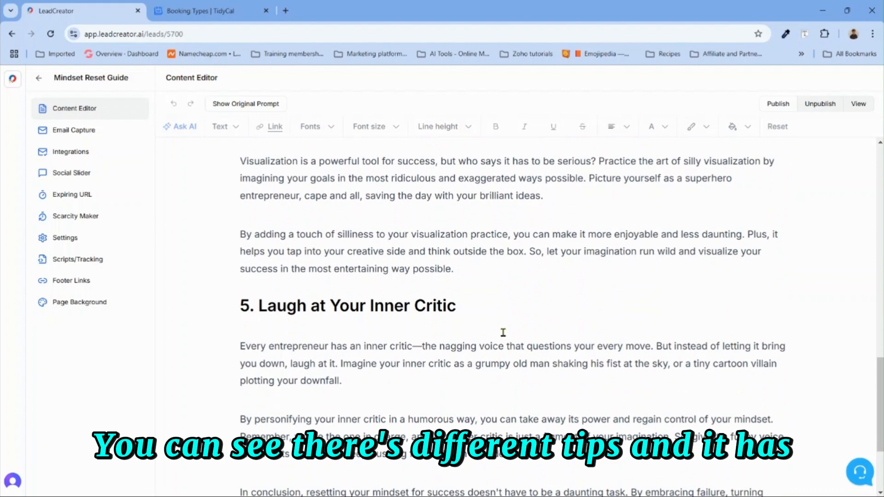
scroll(504, 333, "down", 3)
scroll(504, 332, "up", 4)
scroll(503, 332, "up", 20)
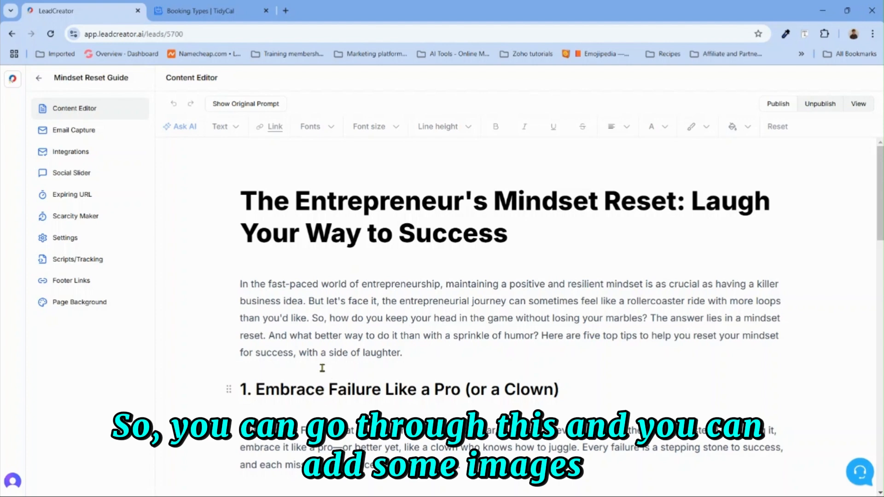
left_click(413, 351)
key("Return")
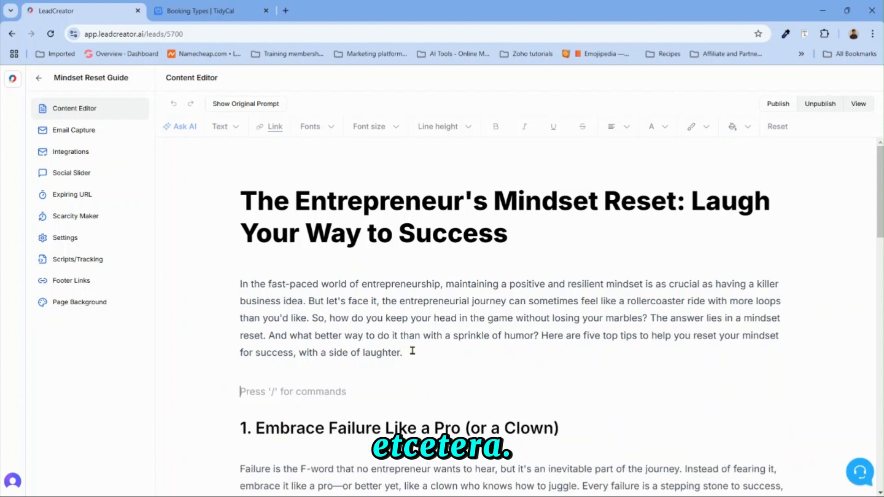
key("Delete")
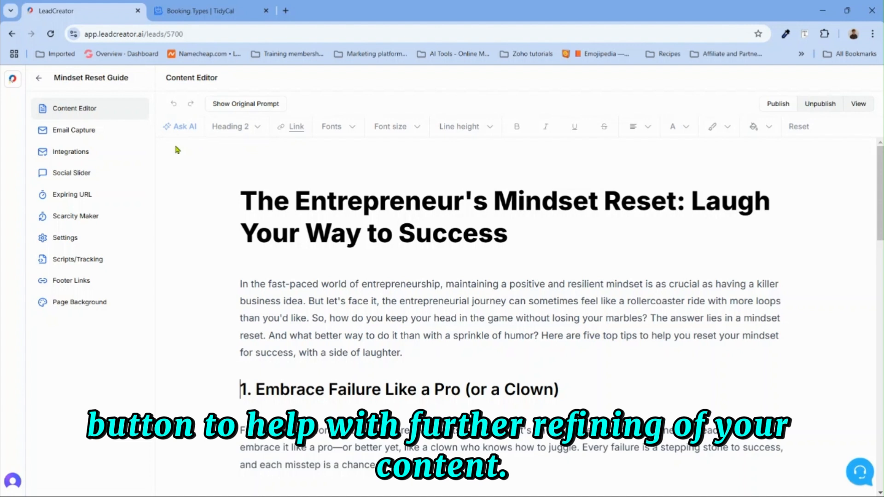
Step: Have the AI make the introductory paragraph longer and replace the original paragraph with the result
left_click(240, 285)
left_click_drag(415, 358, 238, 268)
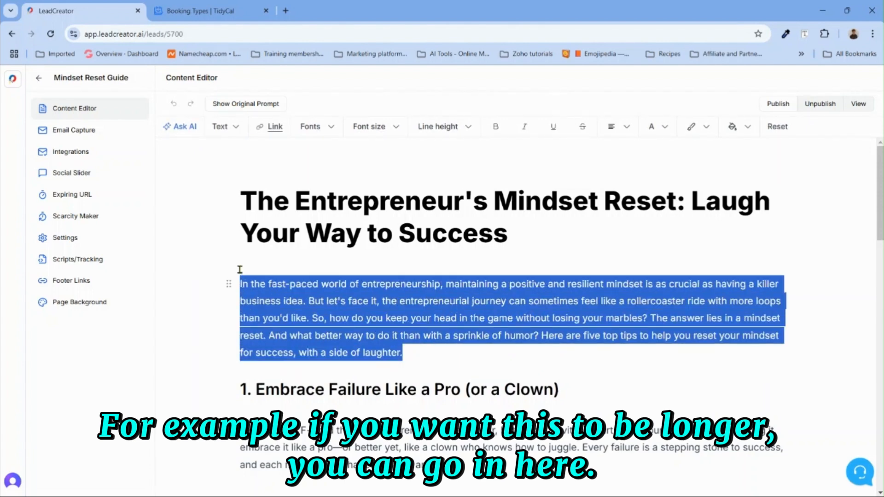
left_click(184, 129)
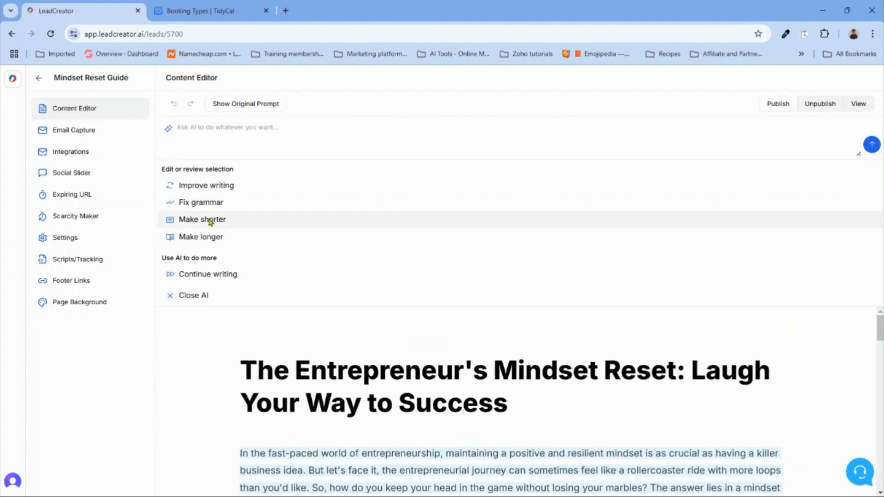
left_click(201, 237)
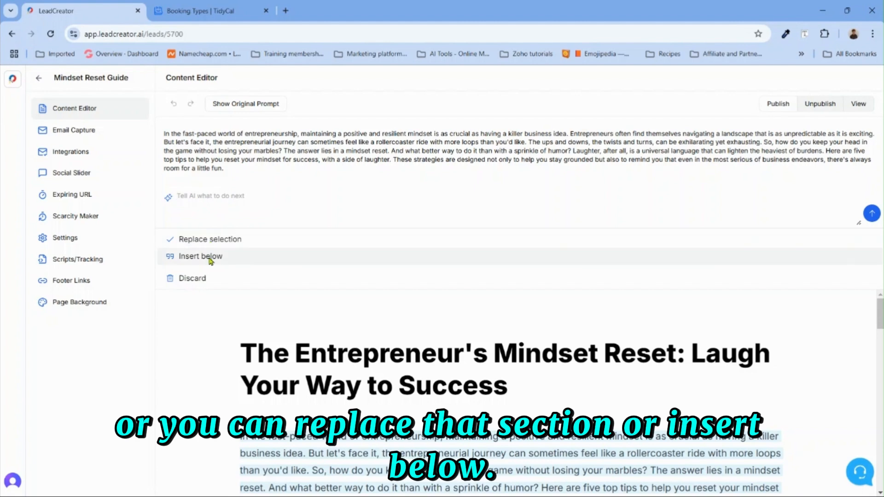
left_click(221, 240)
Step: Start an HTML code embed on a new line below the closing consultation paragraph
scroll(404, 316, "down", 1)
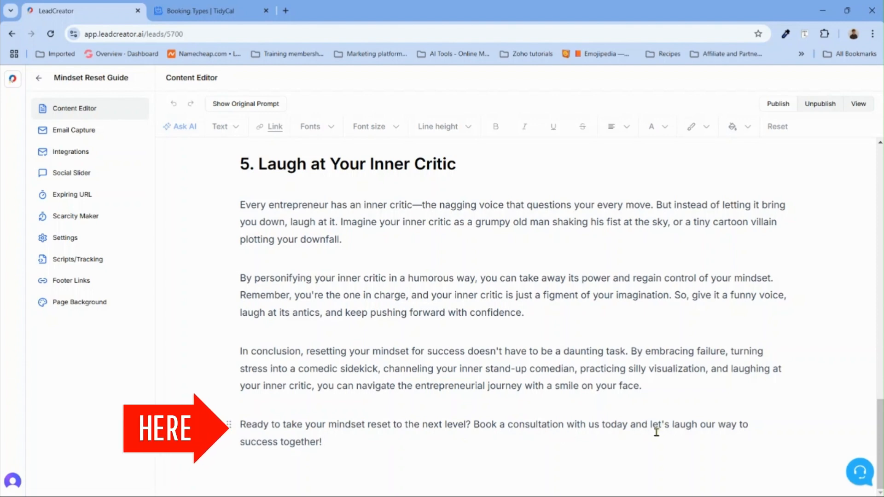
left_click(339, 444)
key("Return")
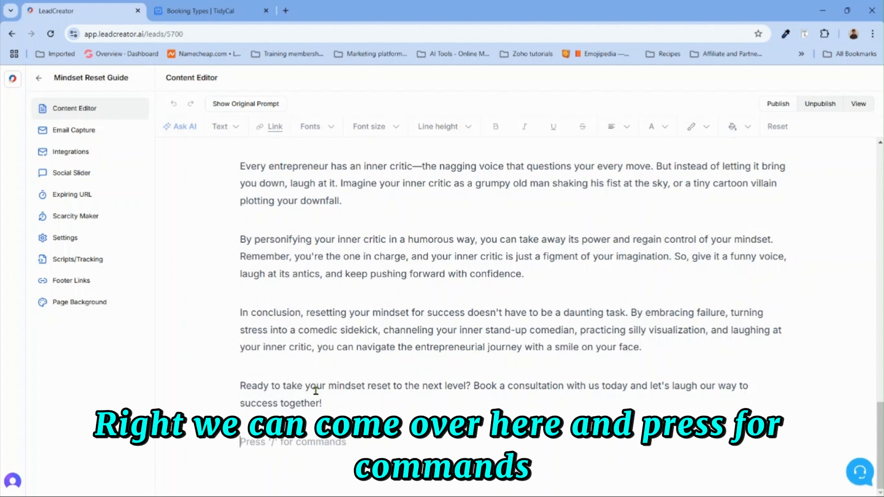
type("/")
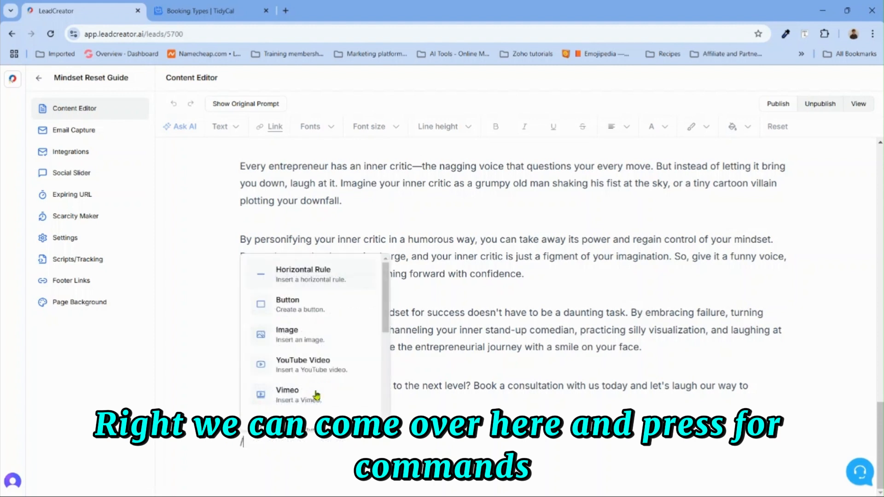
scroll(352, 360, "down", 1)
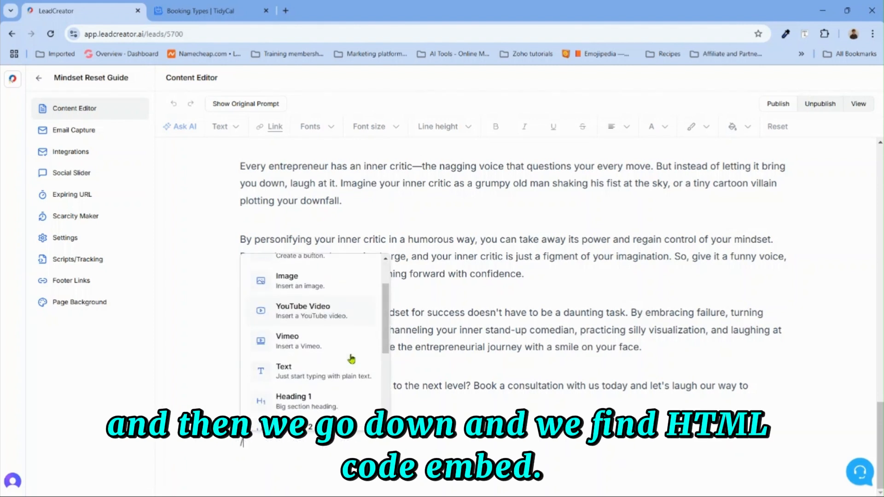
scroll(352, 359, "down", 3)
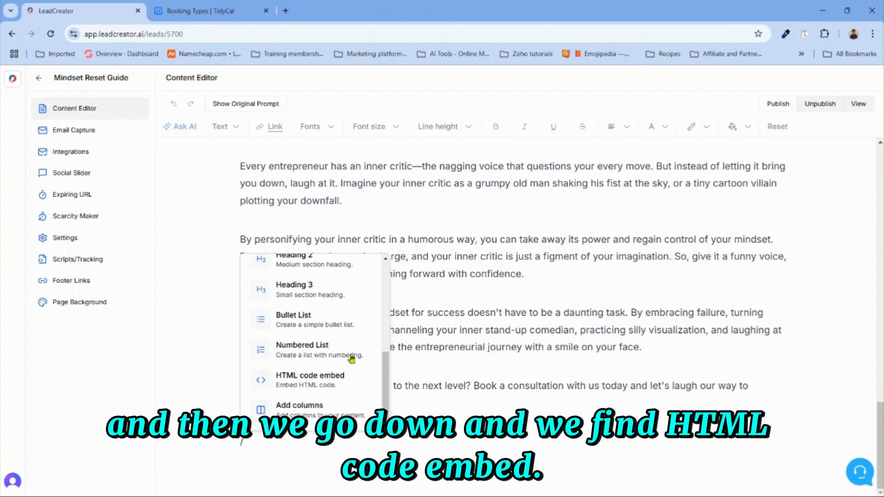
left_click(316, 385)
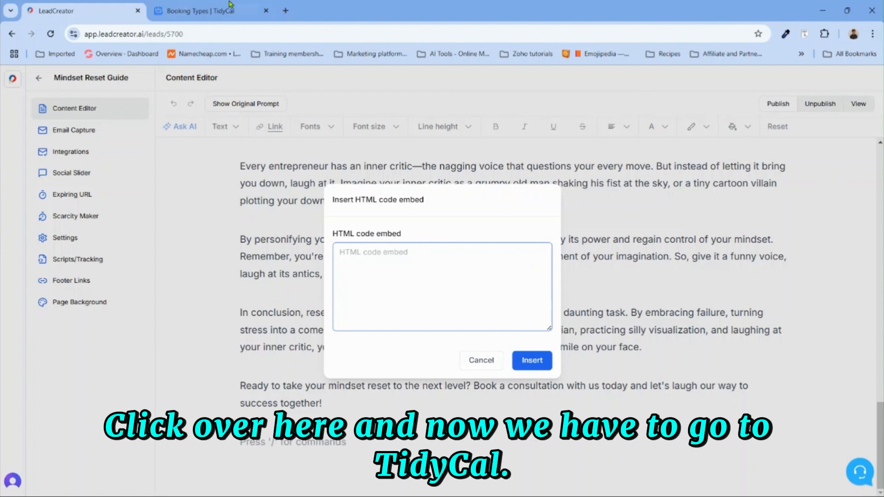
Step: Switch to TidyCal and copy the website embed code of the "LeadCreator Example" booking type
left_click(214, 11)
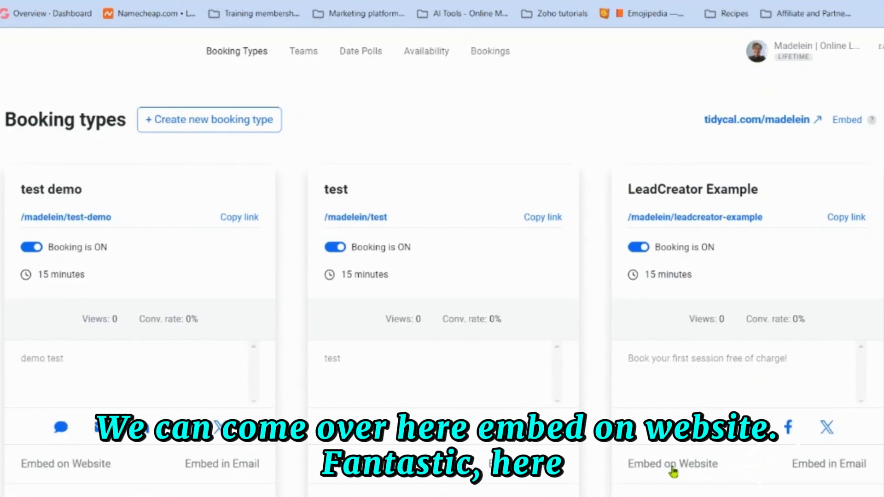
left_click(672, 467)
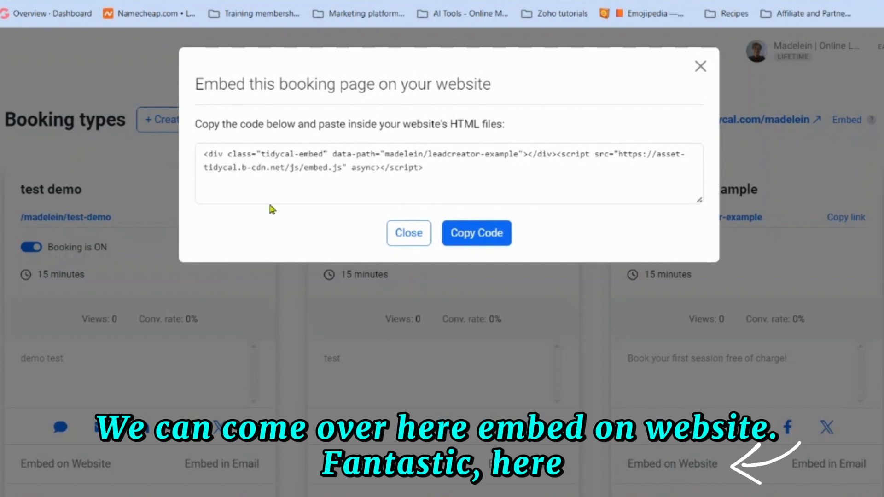
left_click(203, 154)
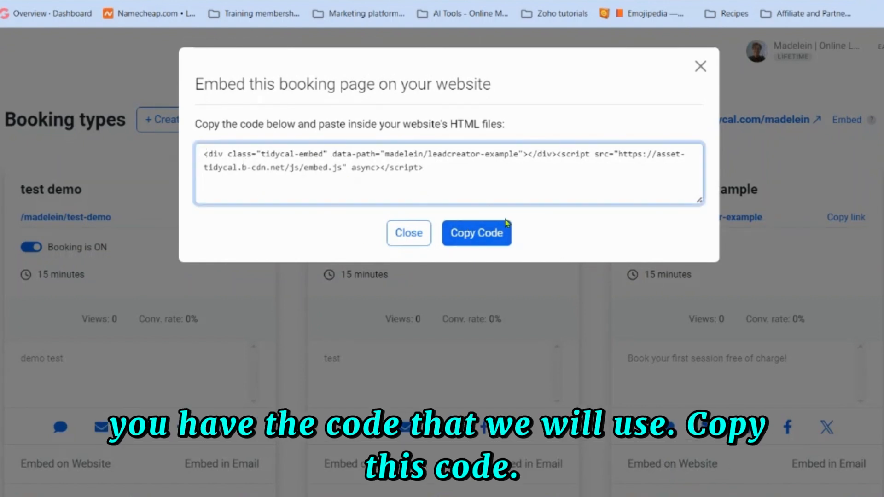
left_click(489, 241)
key("ctrl+c")
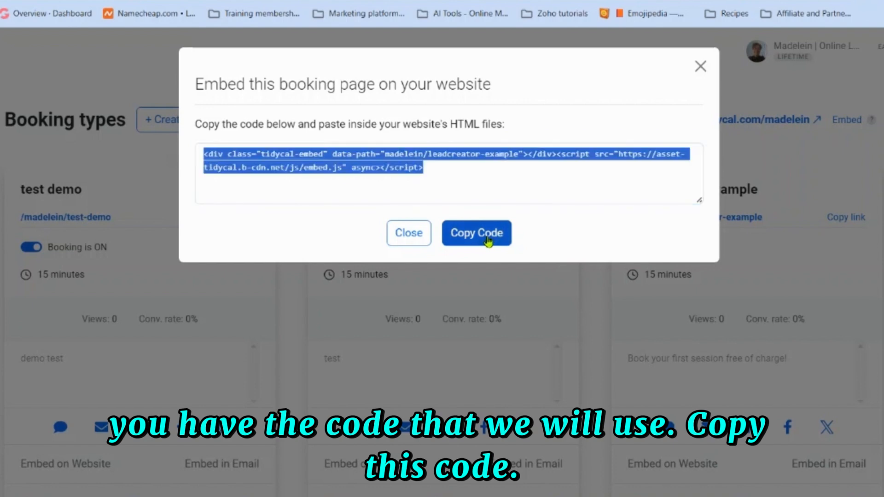
left_click(700, 66)
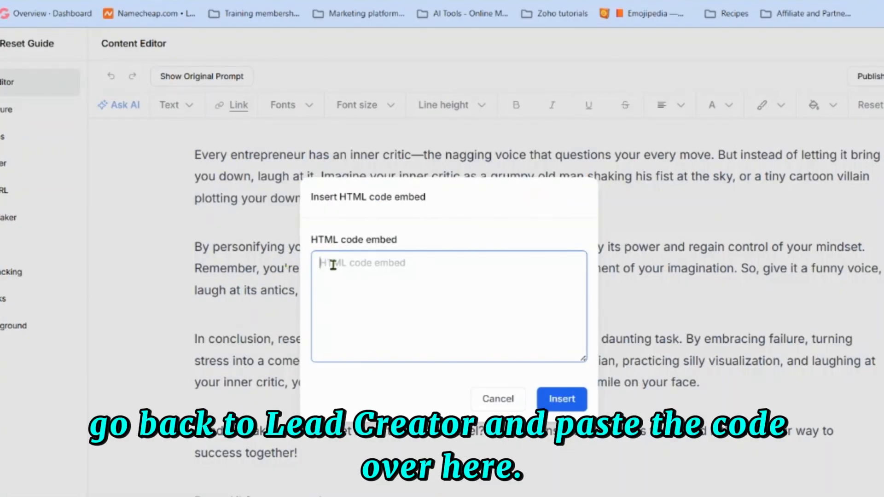
Step: Back in LeadCreator, insert the copied TidyCal code as the HTML embed and remove the empty line above it
key("ctrl+v")
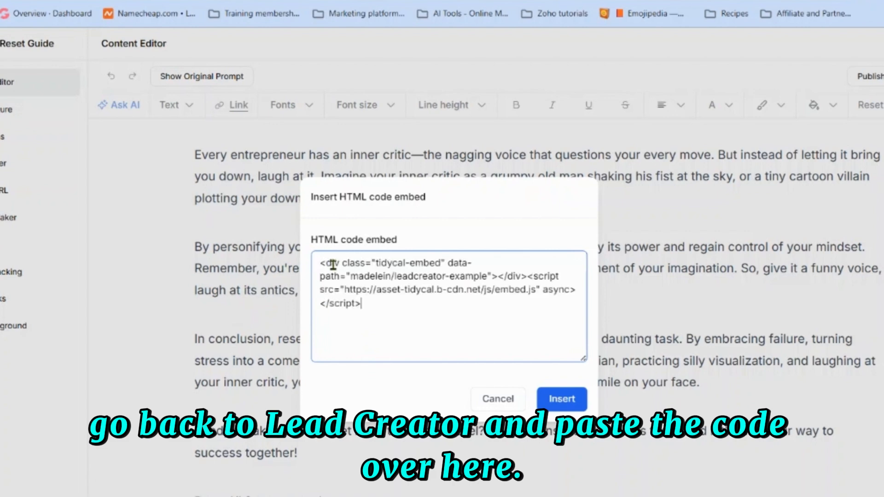
left_click(568, 400)
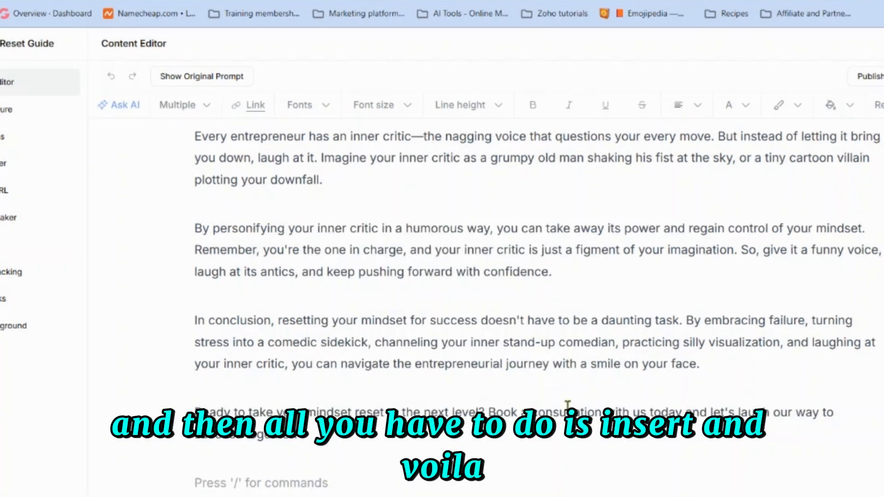
key("BackSpace")
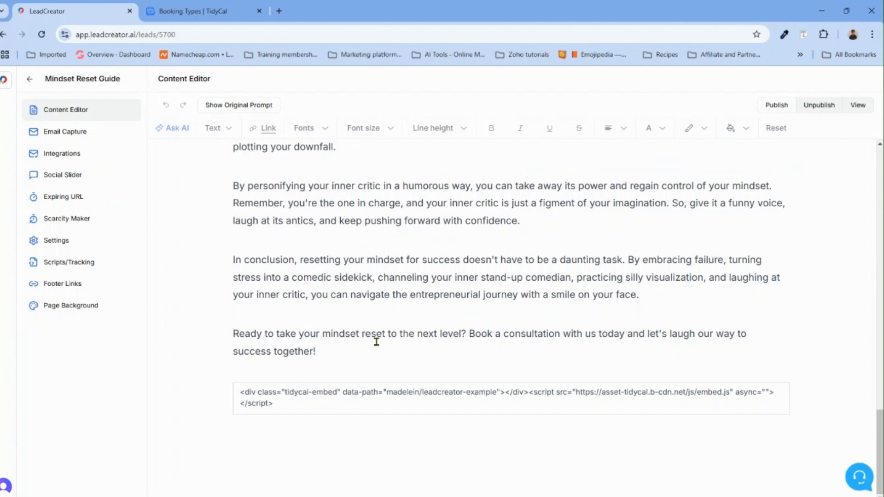
Step: Add a Heading 2 line reading "Book Your Free Call" between the closing consultation paragraph and the TidyCal embed
key("Return")
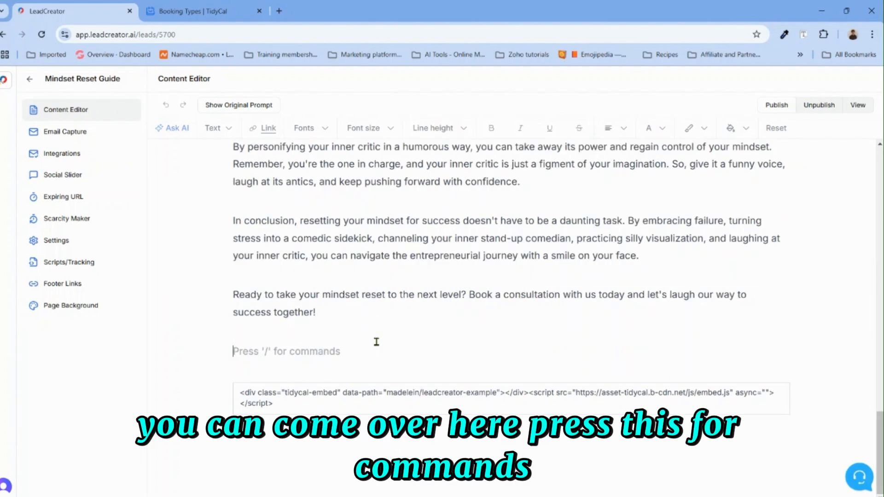
type("/")
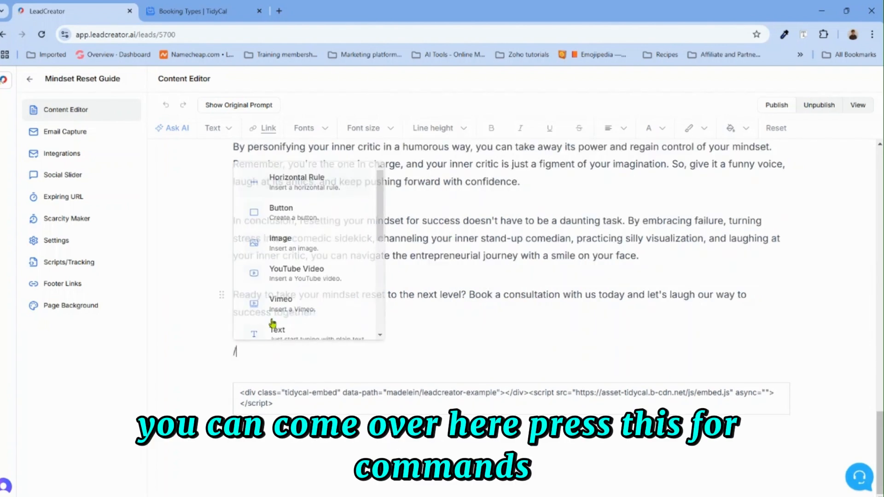
scroll(317, 259, "down", 2)
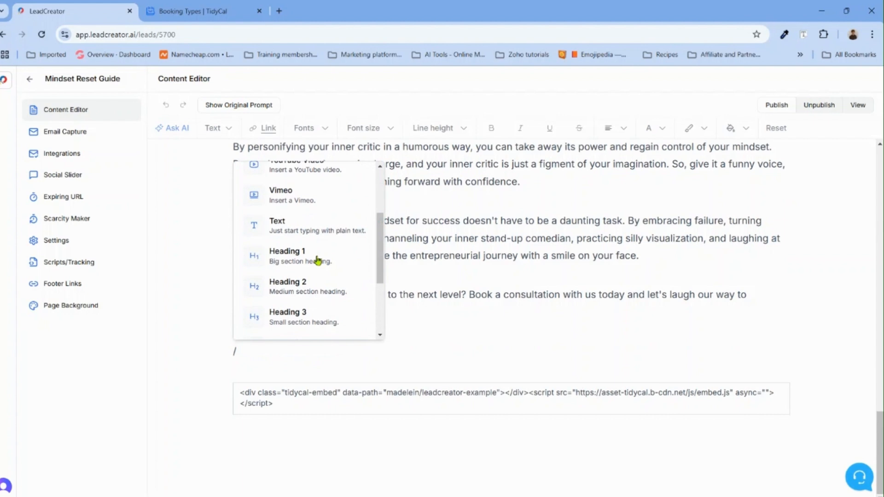
left_click(307, 288)
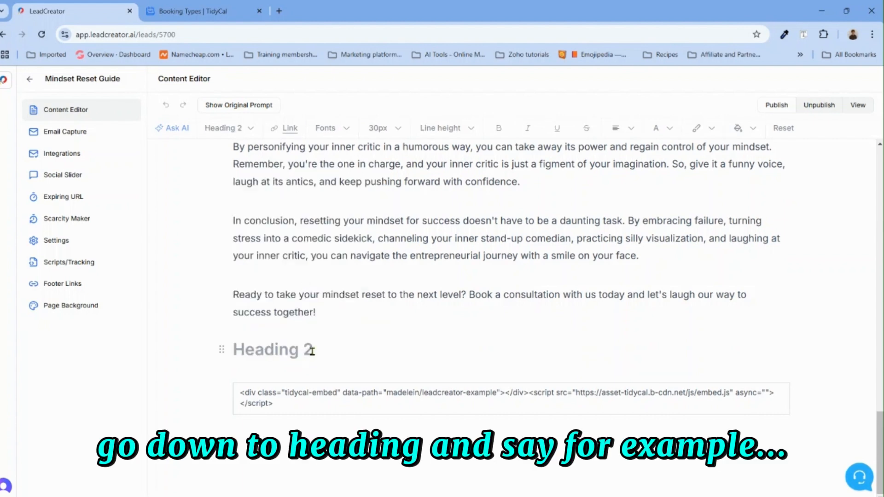
type("Book Your Free")
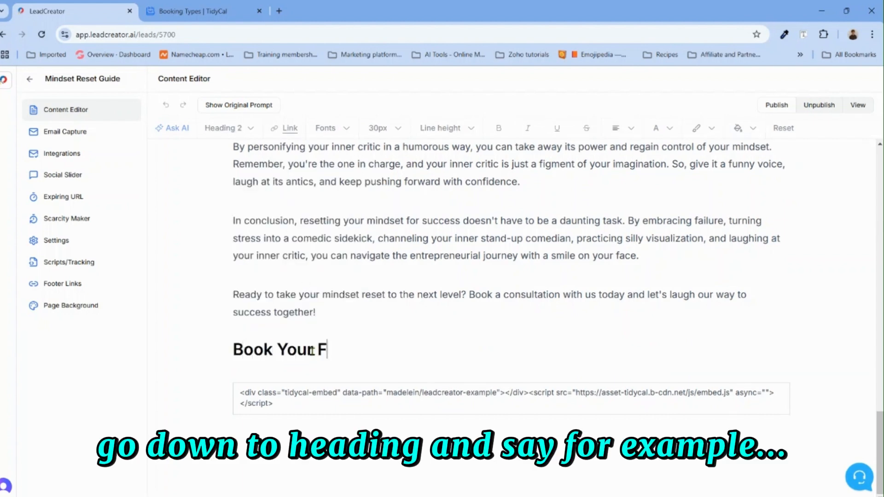
type(" Call")
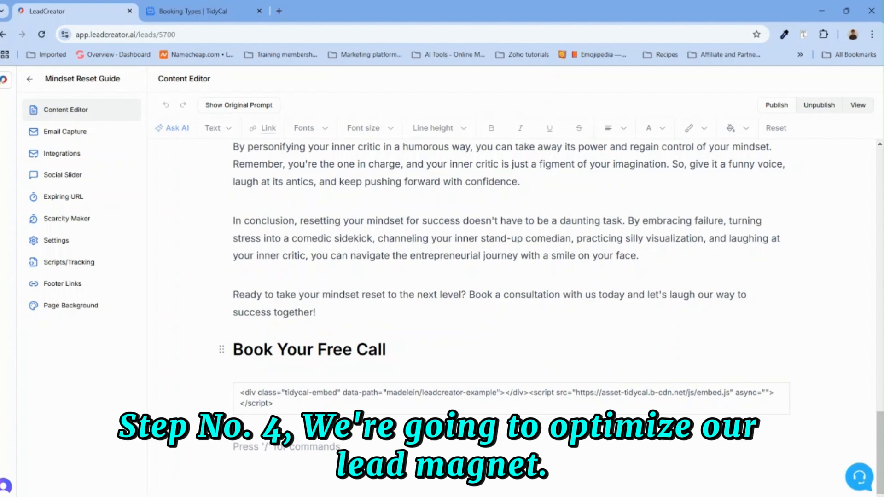
Step: Open the email capture form's template options, preview the eBook Style preset and set the template back to Standard
scroll(507, 276, "up", 1)
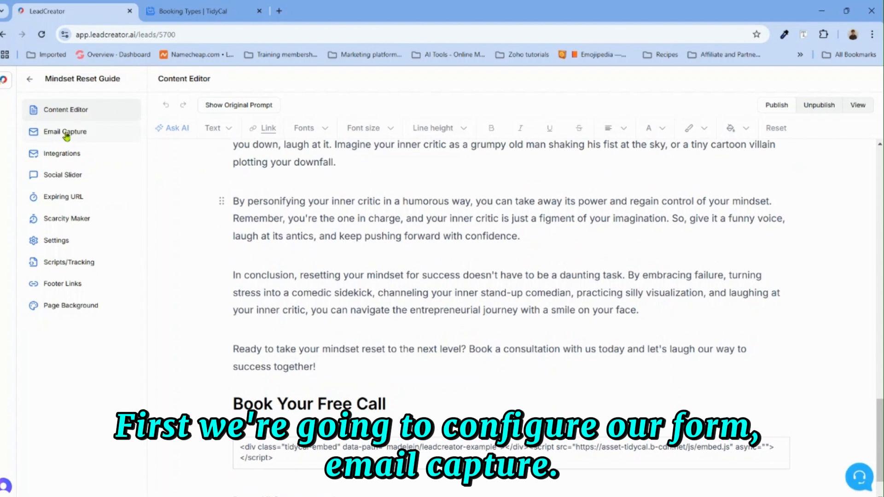
left_click(67, 134)
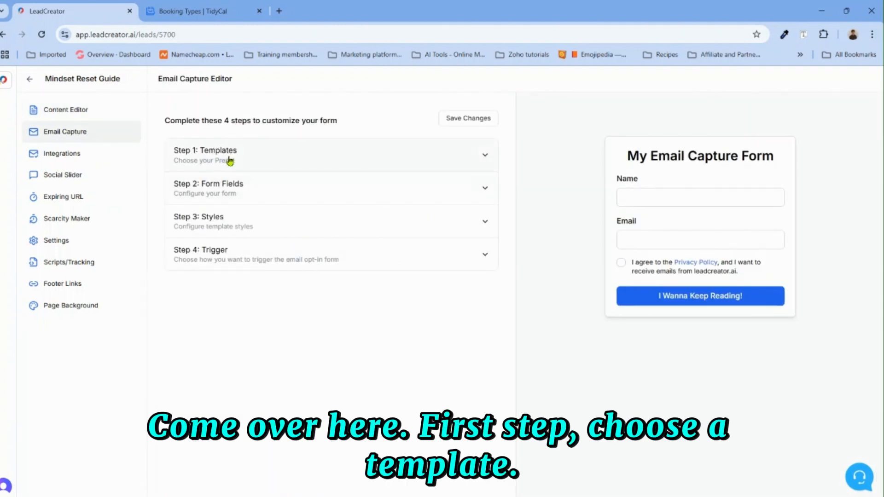
left_click(484, 158)
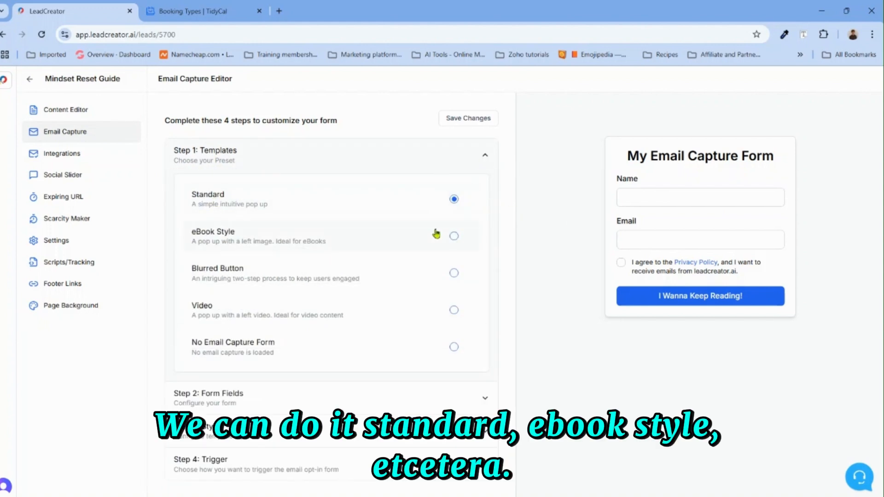
left_click(454, 237)
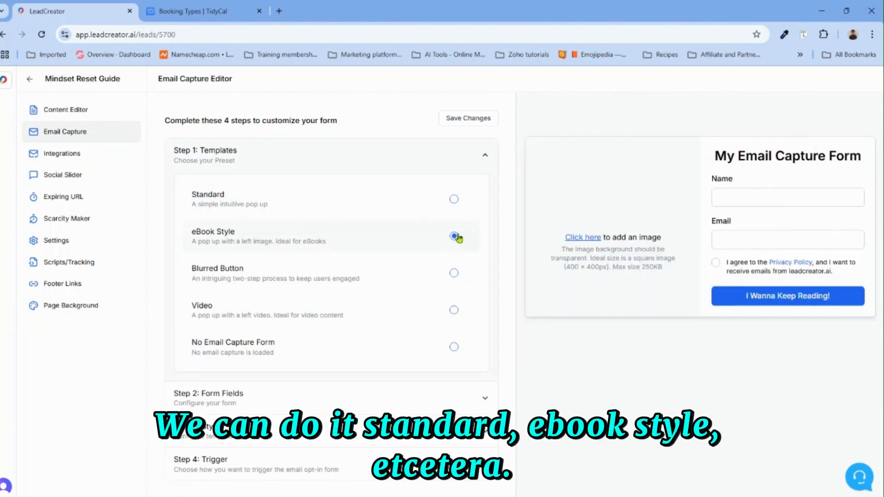
left_click(454, 201)
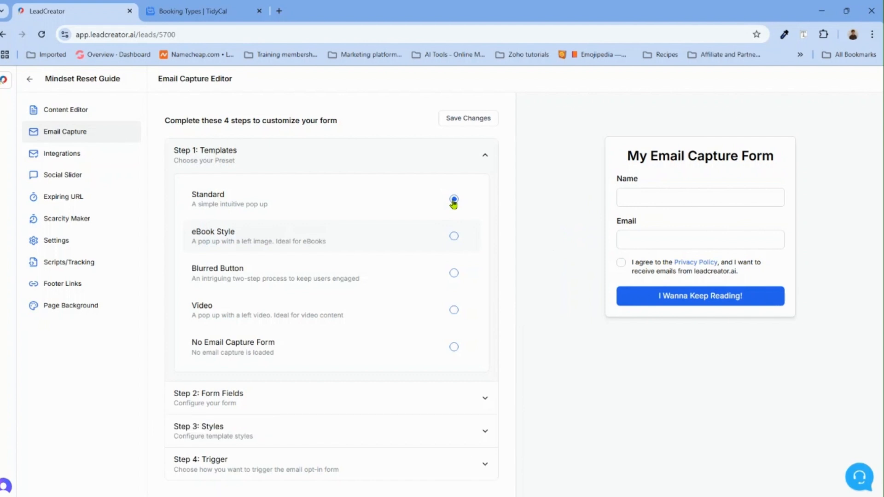
Step: Set the title of the email capture form to "Mindset Guide" in its form fields
left_click(480, 409)
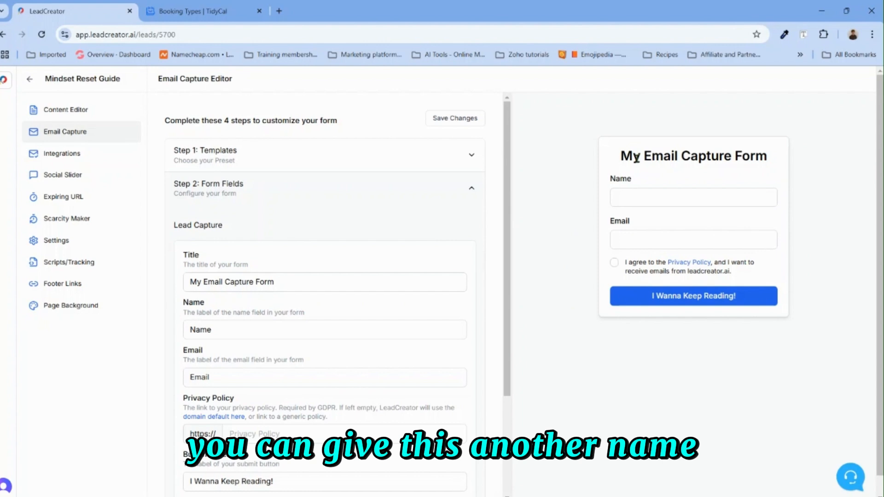
left_click_drag(289, 281, 192, 280)
type("Mindset Guide")
Step: Change the form's submit button label to "I Wanna Read" and save the form changes
scroll(241, 231, "down", 1)
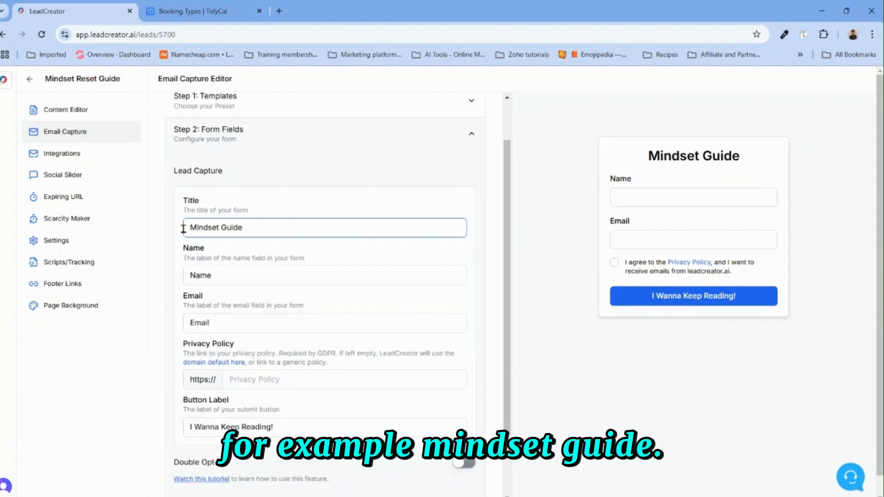
scroll(249, 322, "down", 1)
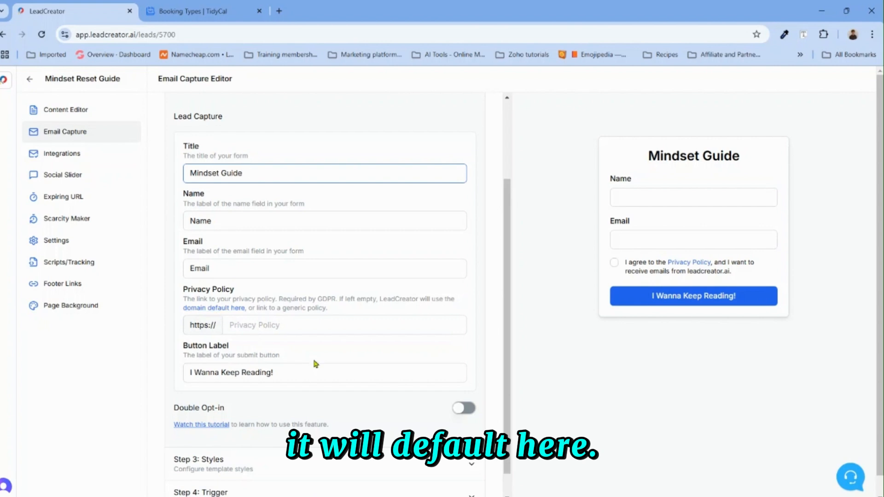
scroll(316, 366, "down", 1)
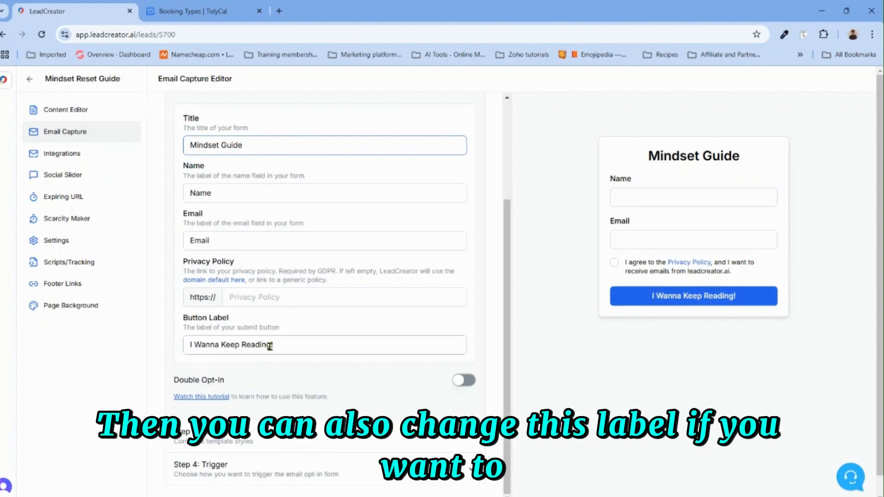
left_click(306, 345)
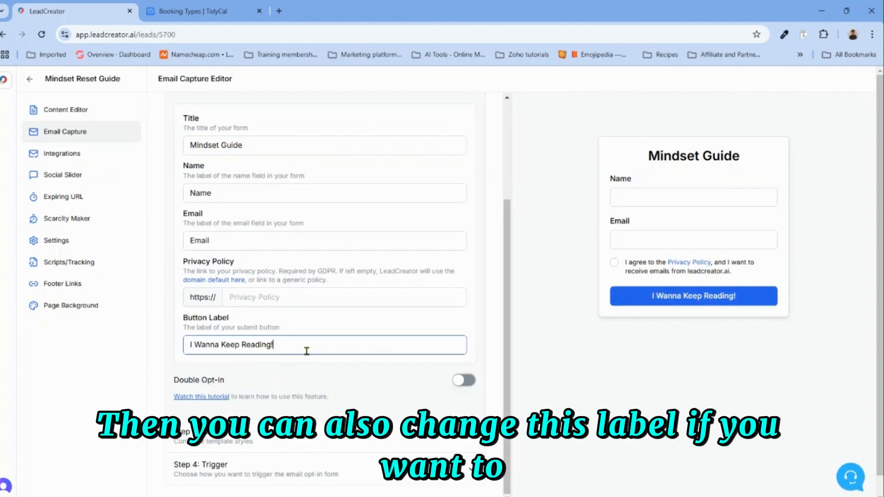
left_click_drag(306, 345, 242, 345)
type("Read")
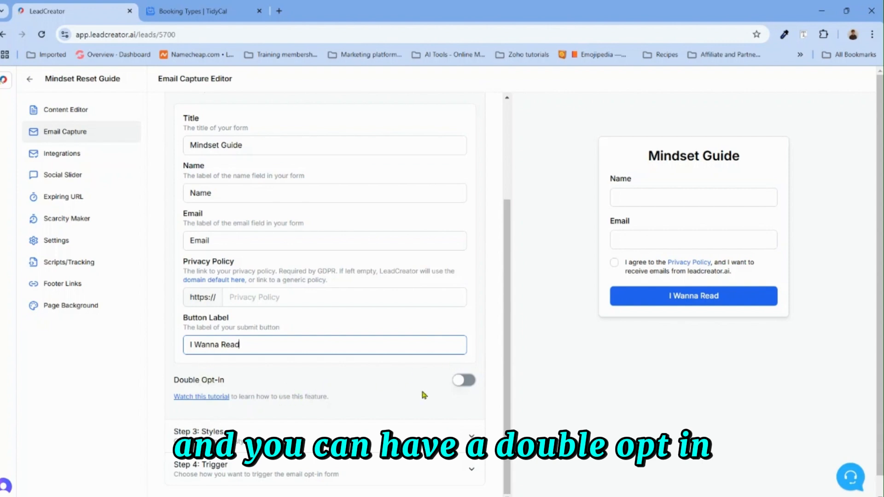
scroll(421, 394, "down", 1)
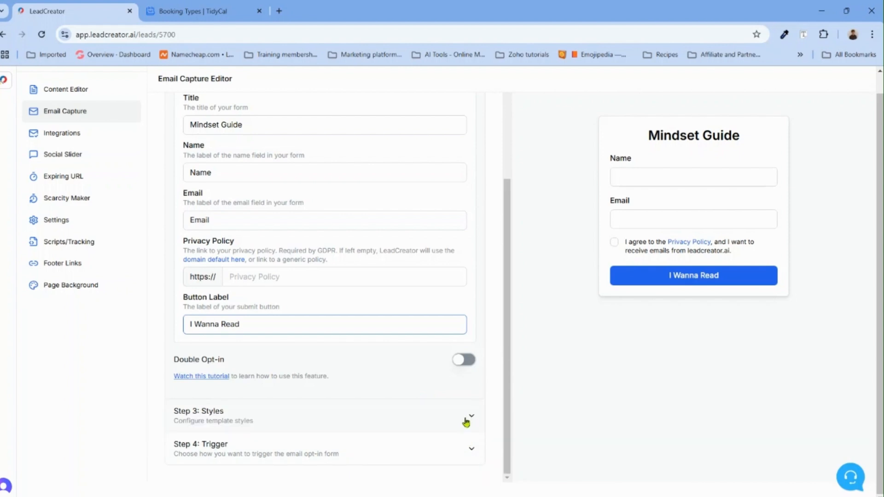
scroll(468, 421, "up", 4)
left_click(466, 118)
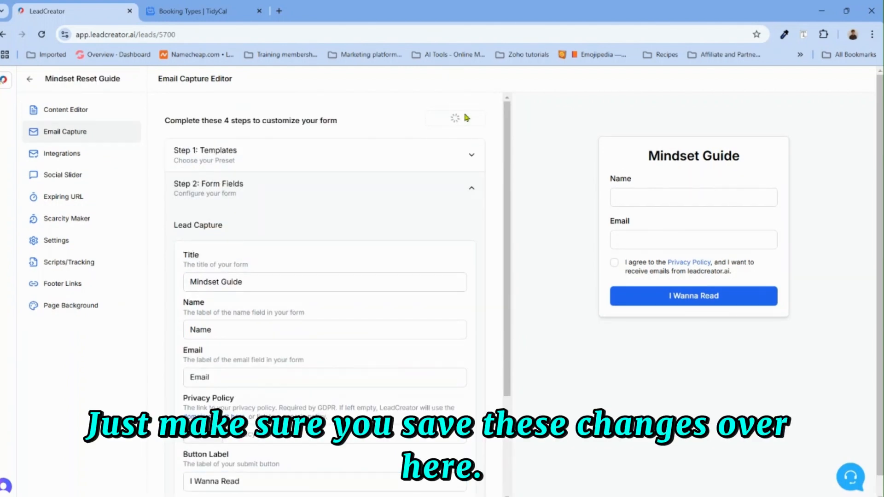
Step: Style the form's button with the lime background colour #a9eb26 and the near-black text colour #131010
scroll(395, 306, "down", 3)
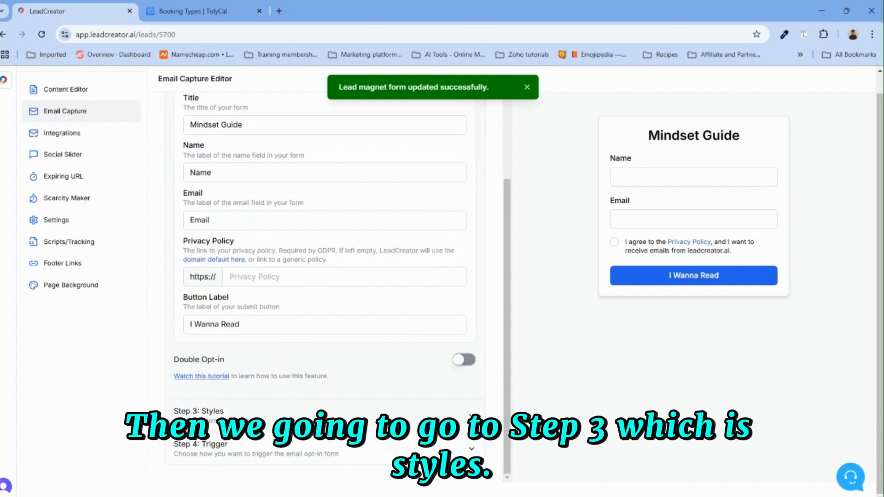
left_click(469, 416)
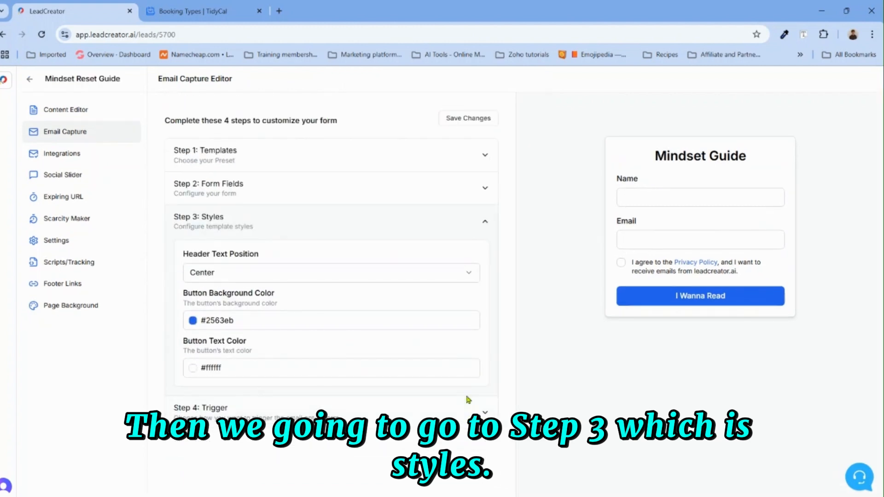
left_click(194, 324)
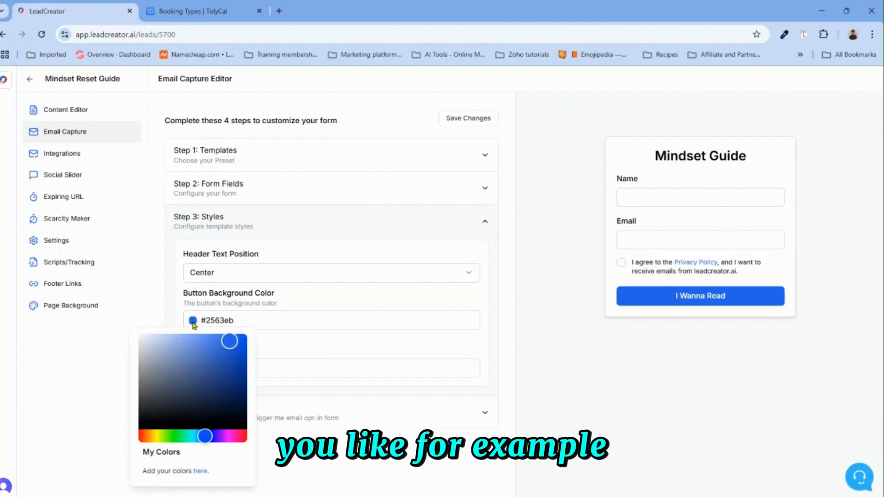
left_click(158, 438)
left_click(396, 334)
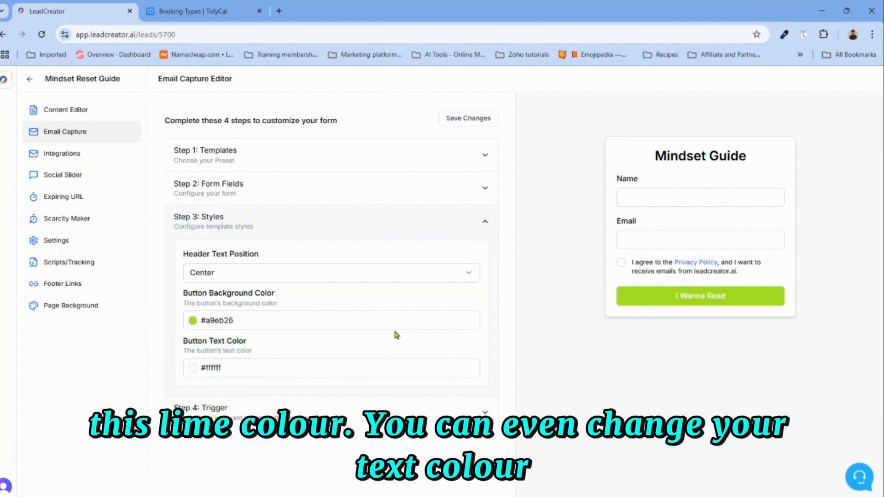
left_click(194, 369)
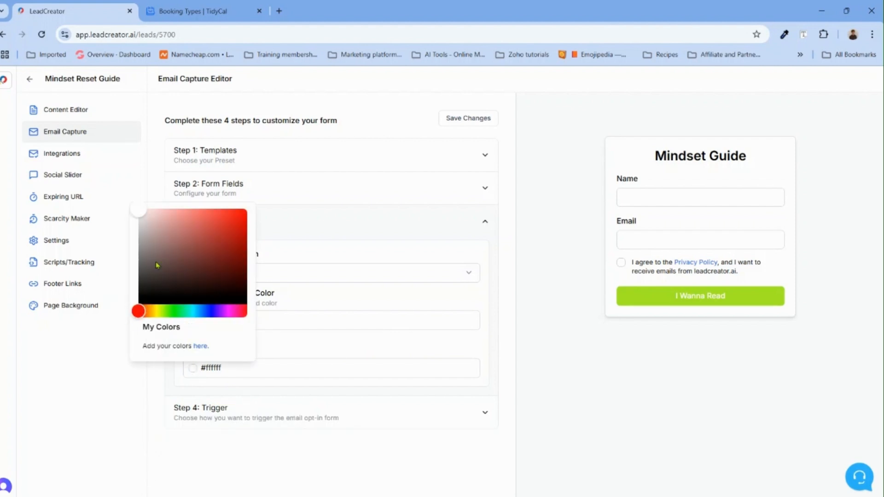
left_click(157, 293)
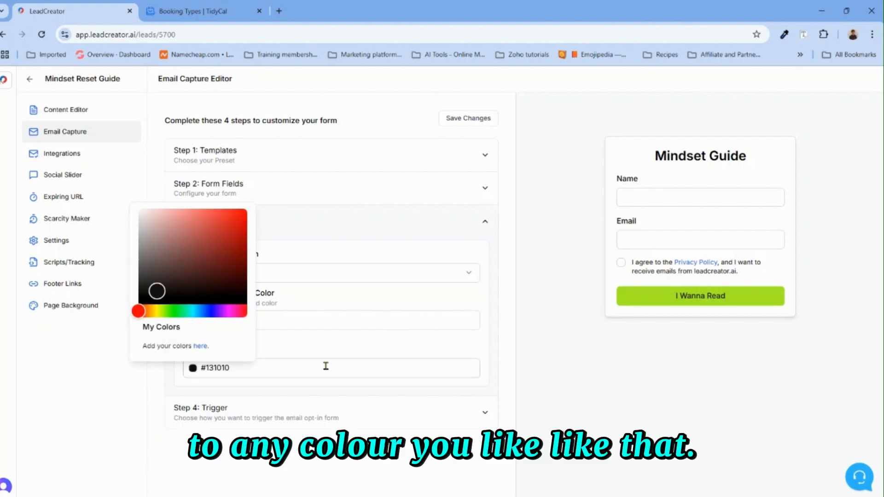
Step: Look at the Blur Timer setting, set the opt-in form's trigger to Half Page Blur and save the form changes
left_click(476, 417)
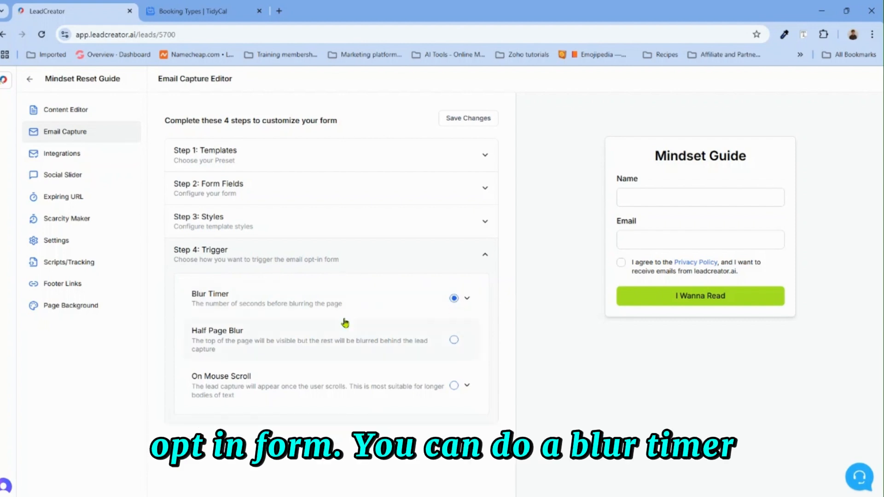
left_click(467, 299)
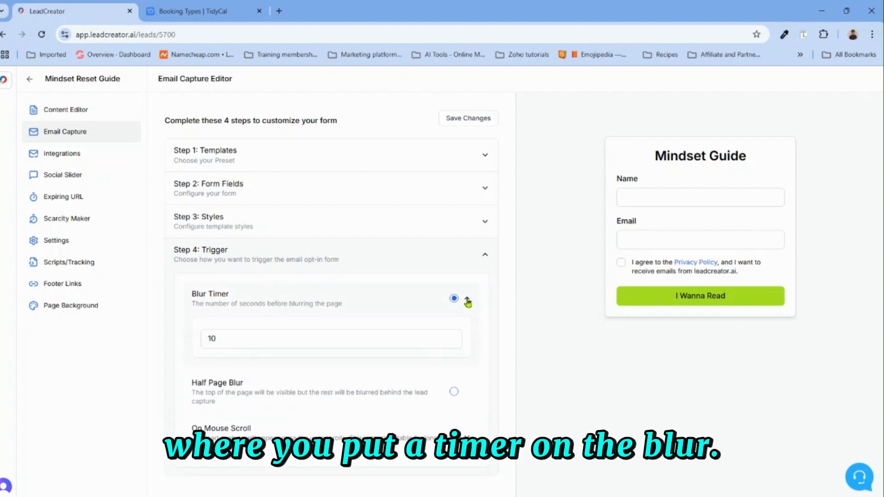
left_click(467, 300)
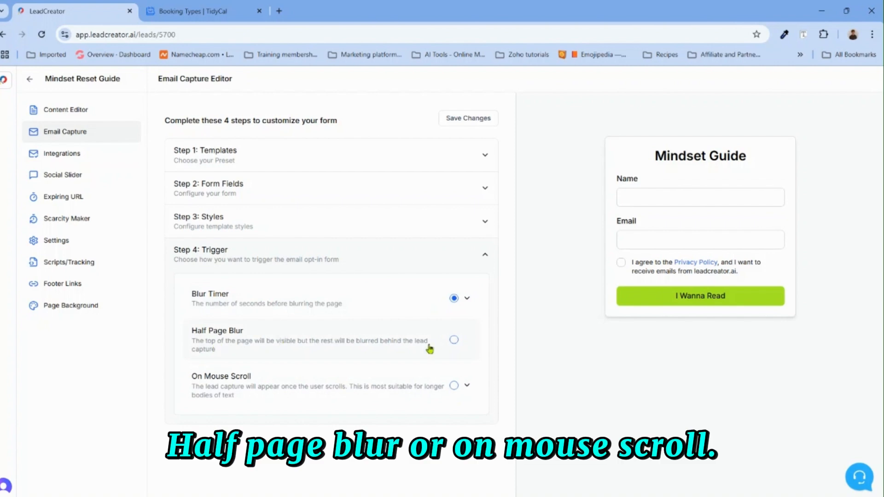
left_click(455, 341)
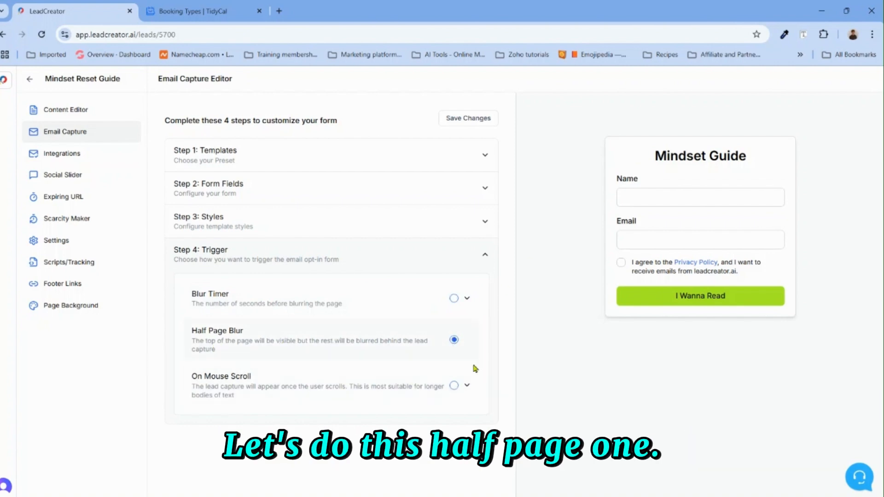
left_click(478, 119)
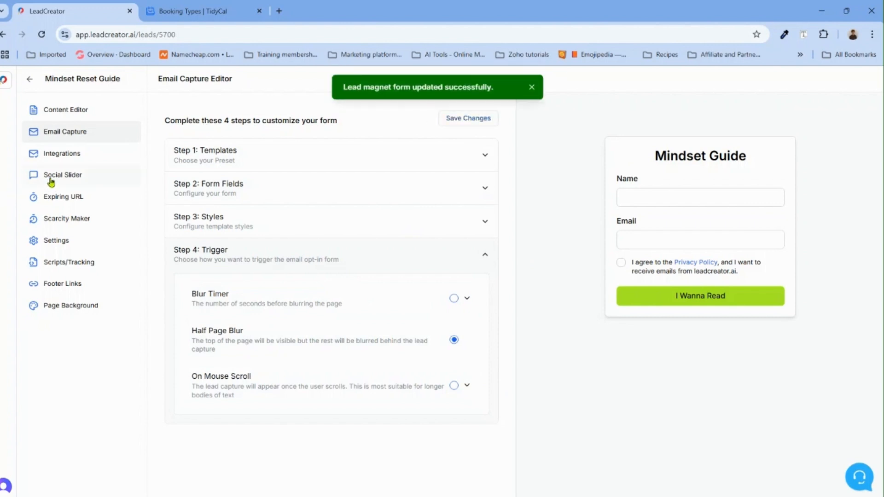
Step: Look through the available autoresponder integrations and open the Endpoint URL settings for Zapier, Pabbly, Make.com and webhooks
left_click(55, 156)
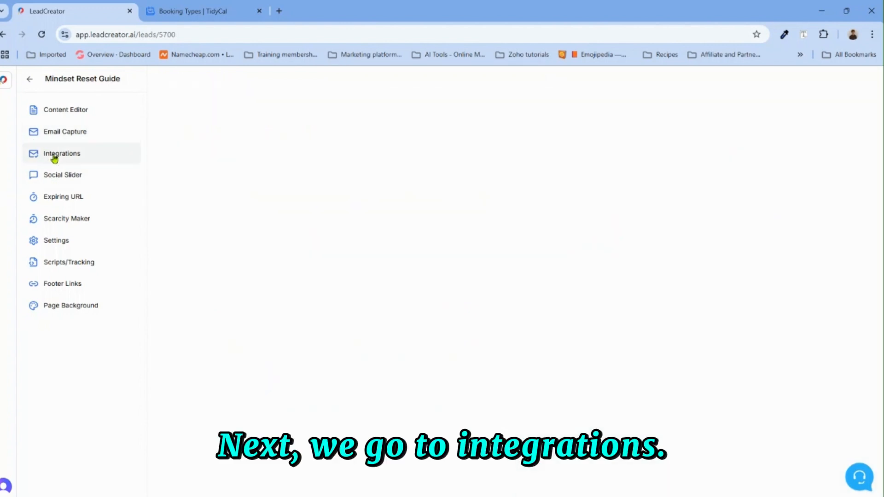
scroll(427, 350, "down", 8)
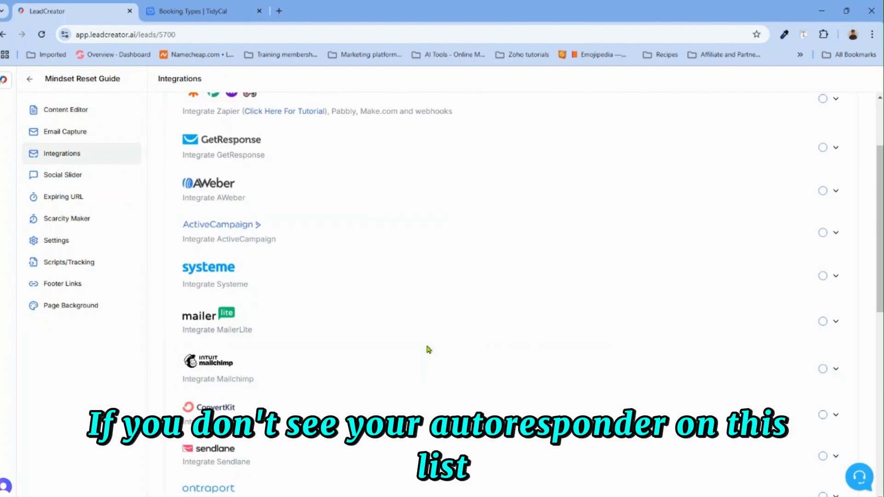
scroll(429, 350, "down", 3)
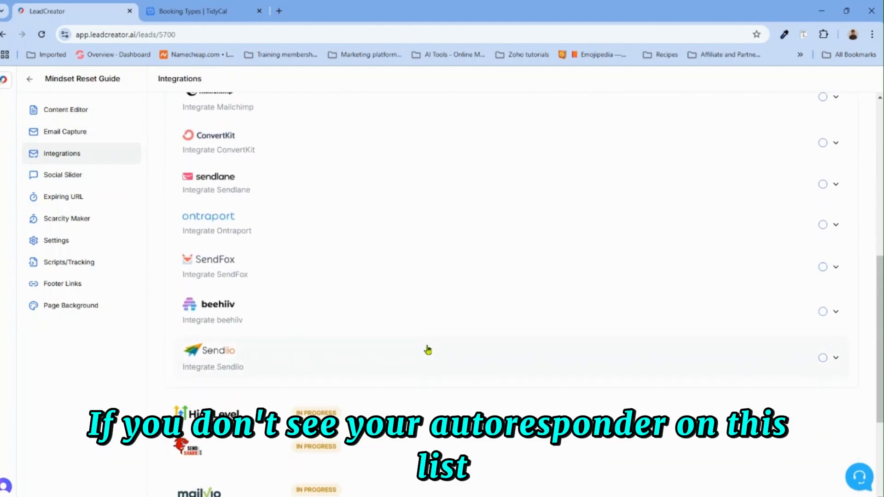
scroll(428, 349, "up", 12)
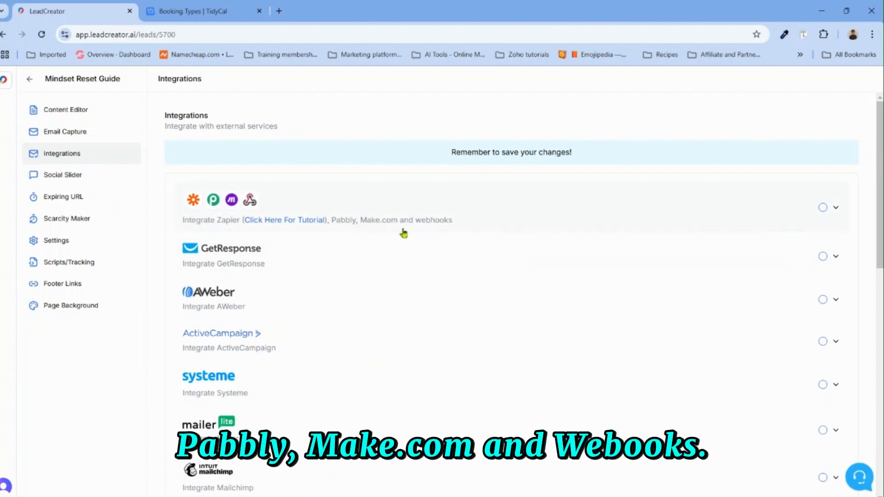
left_click(836, 210)
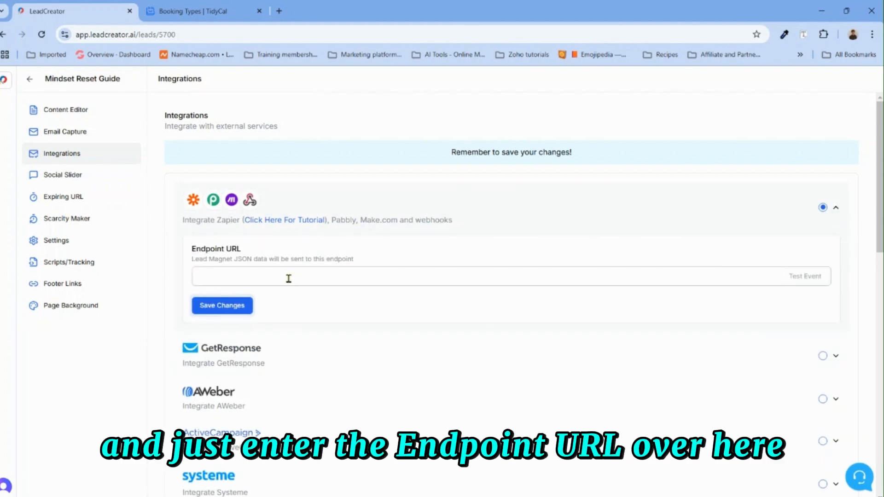
Step: Collapse the Endpoint URL settings and look through the Social Slider, Expiring URL and Scarcity Maker settings of the lead magnet
left_click(237, 306)
left_click(834, 210)
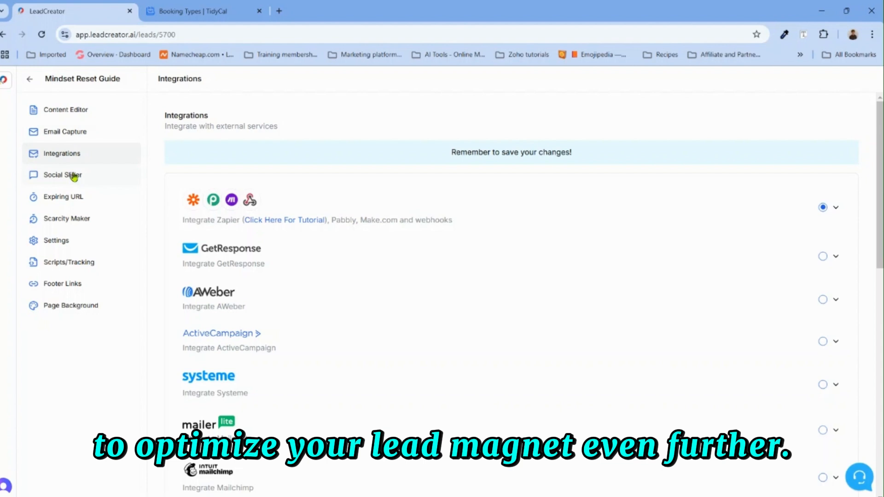
left_click(62, 179)
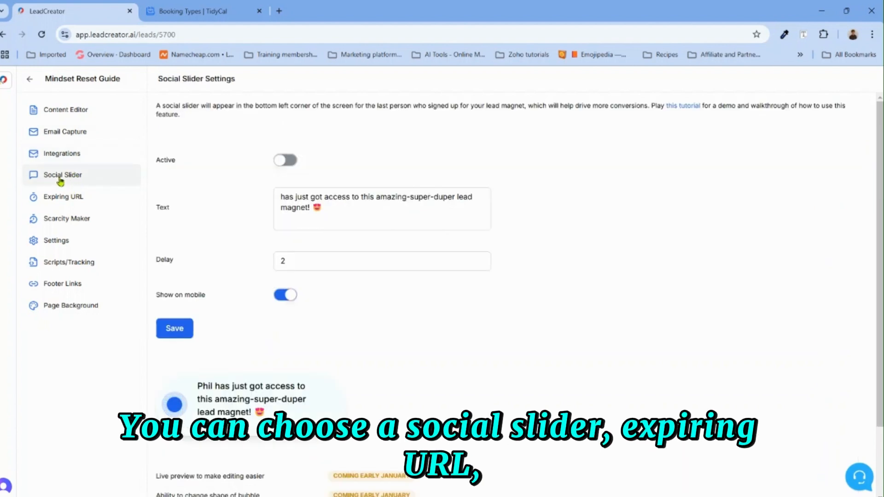
left_click(67, 198)
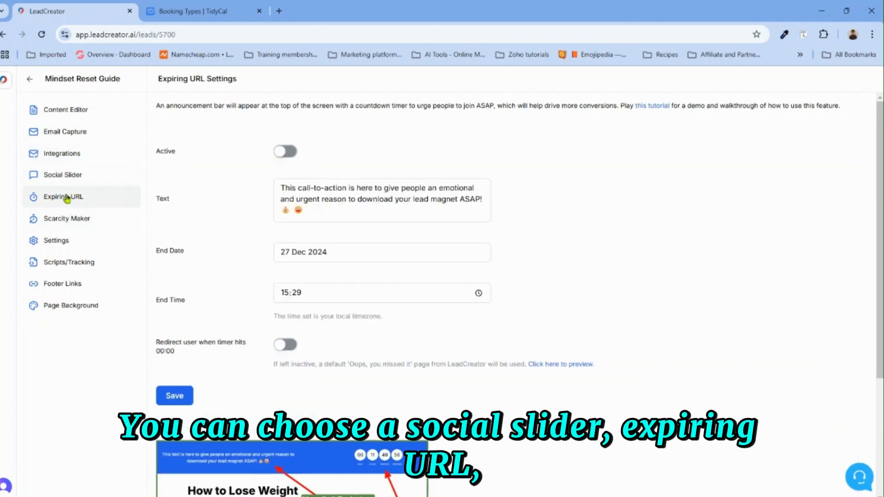
left_click(75, 220)
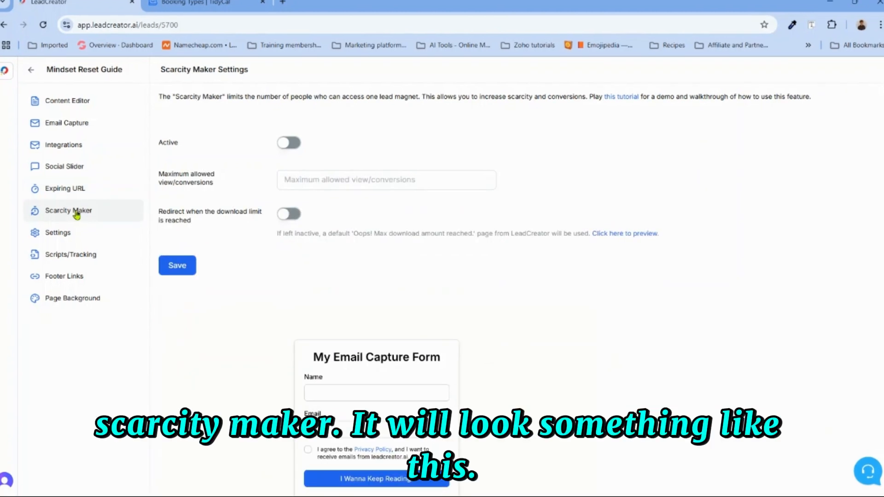
scroll(415, 341, "down", 3)
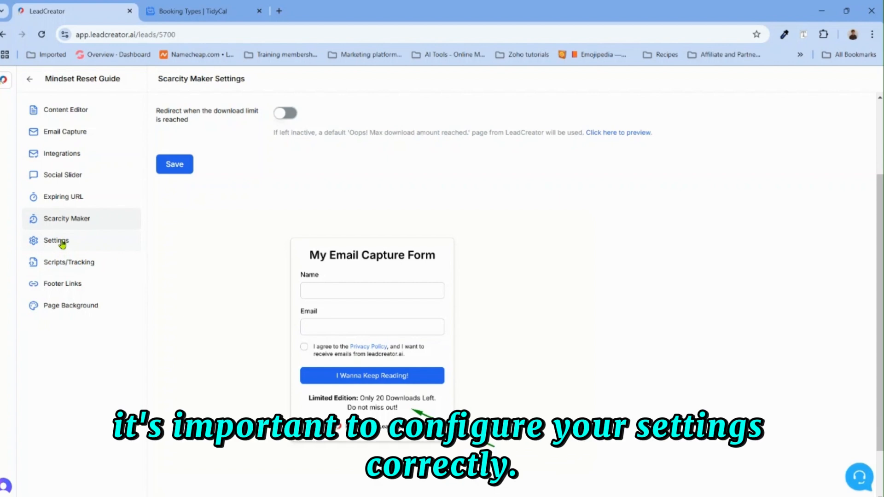
Step: Try the LeadCreator Branding option in the lead magnet's settings, leaving it enabled, and update the slug to mindset
left_click(61, 240)
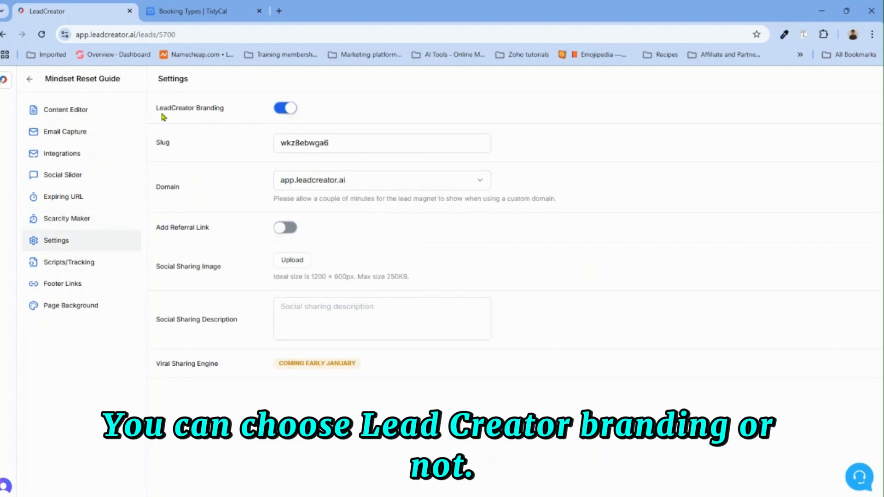
left_click(285, 110)
left_click(285, 109)
left_click_drag(348, 143, 272, 146)
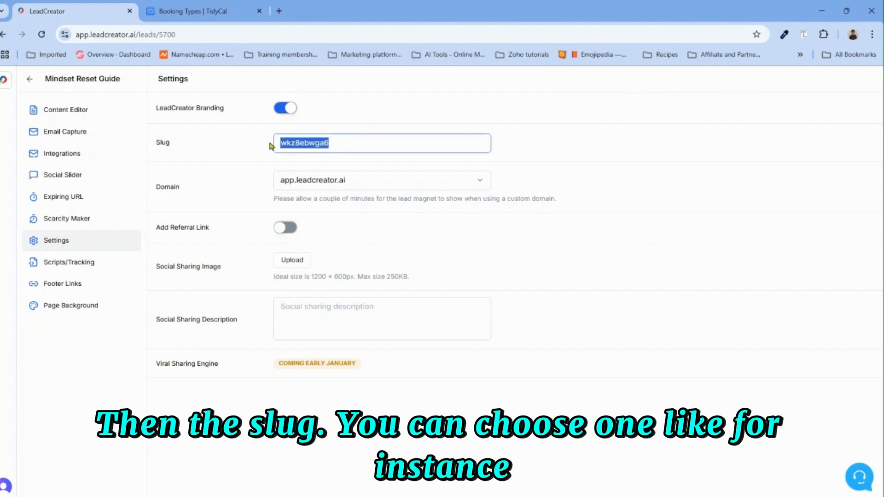
type("mindset")
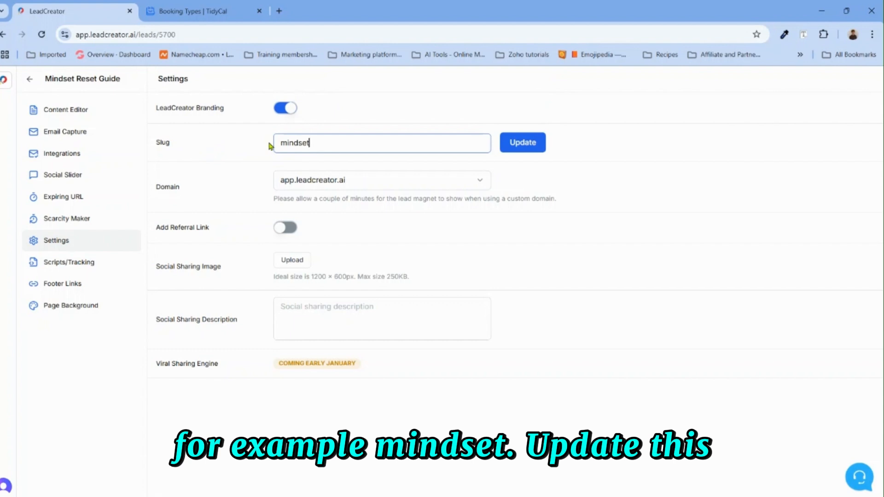
left_click(521, 144)
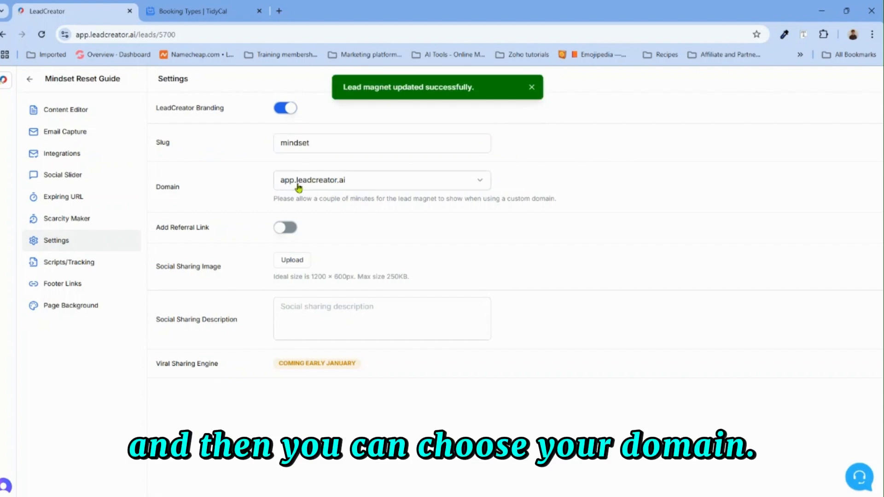
Step: Choose gift.onlinelaunchmaven.com as the domain without updating it, and try the Add Referral Link option, leaving it disabled
left_click(478, 184)
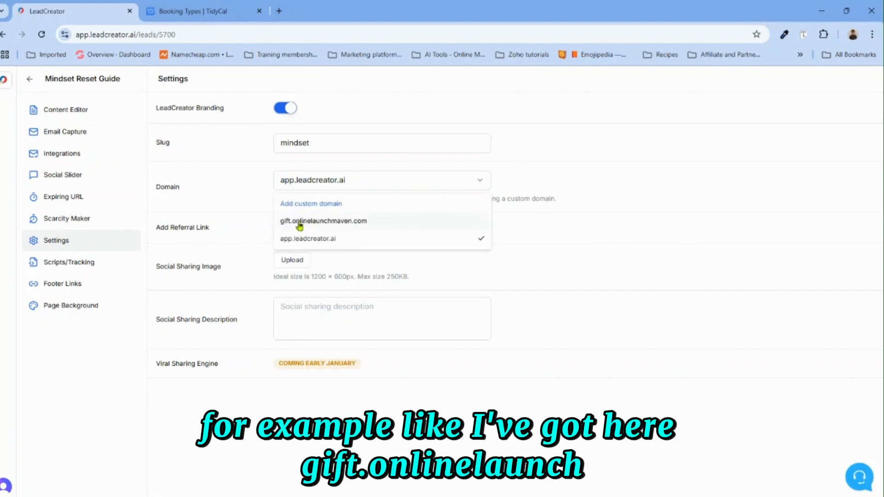
left_click(327, 222)
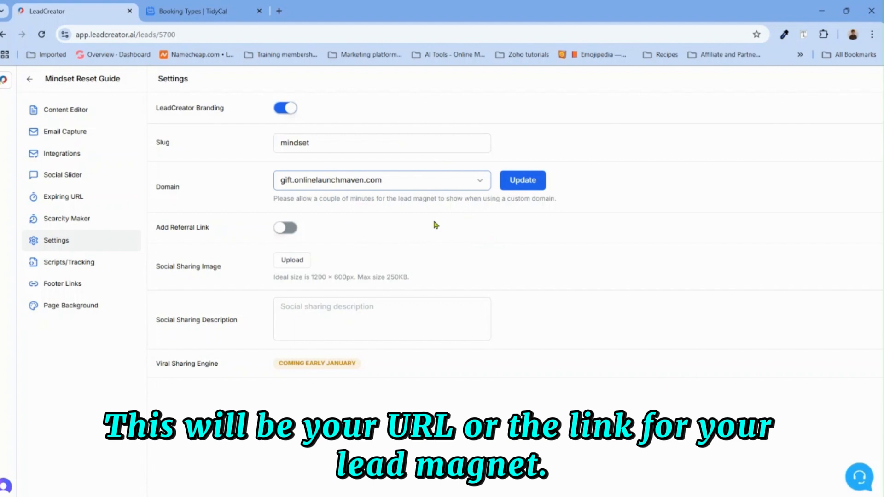
left_click(282, 231)
left_click(282, 229)
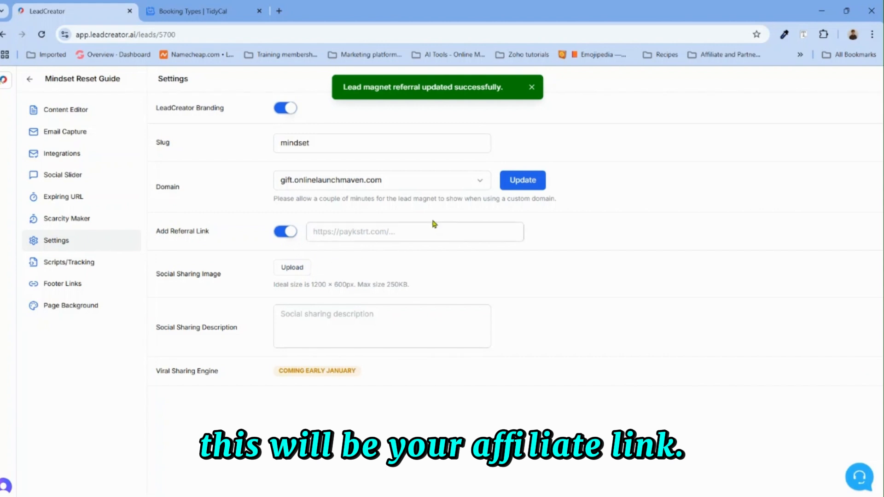
left_click(292, 235)
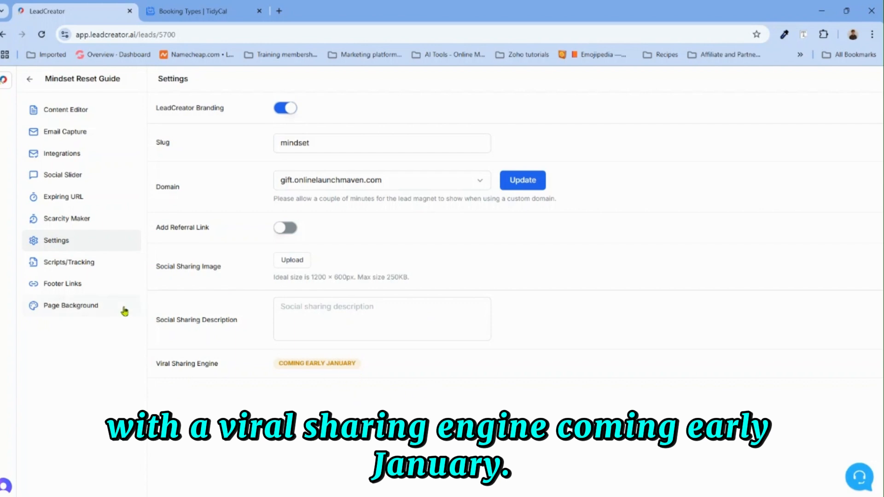
Step: Look through the lead magnet's Scripts/Tracking, Footer Links and Page Background settings
left_click(60, 263)
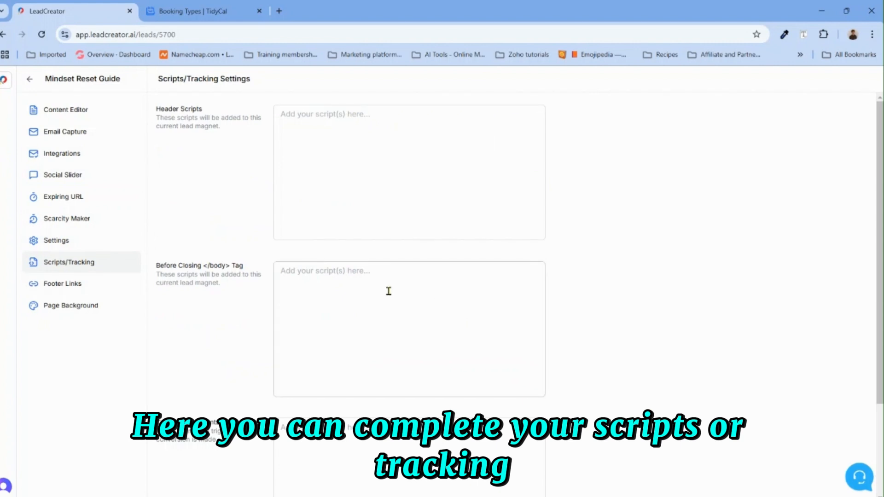
scroll(389, 291, "down", 2)
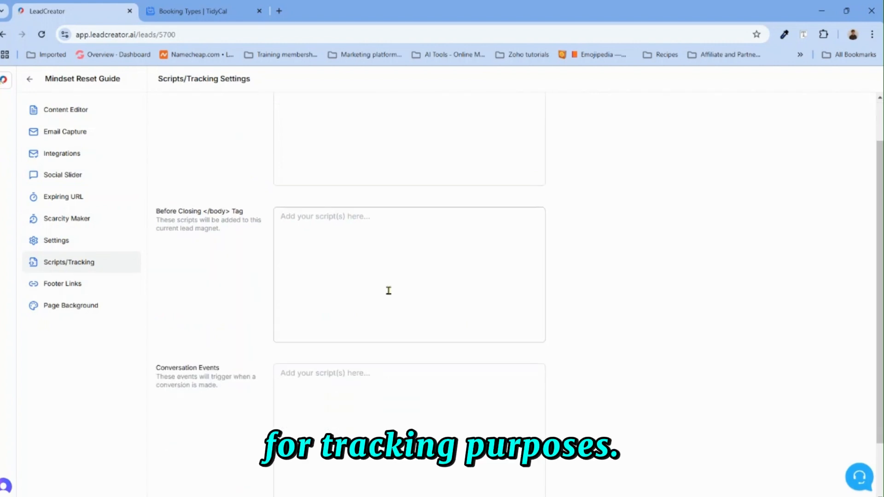
left_click(54, 286)
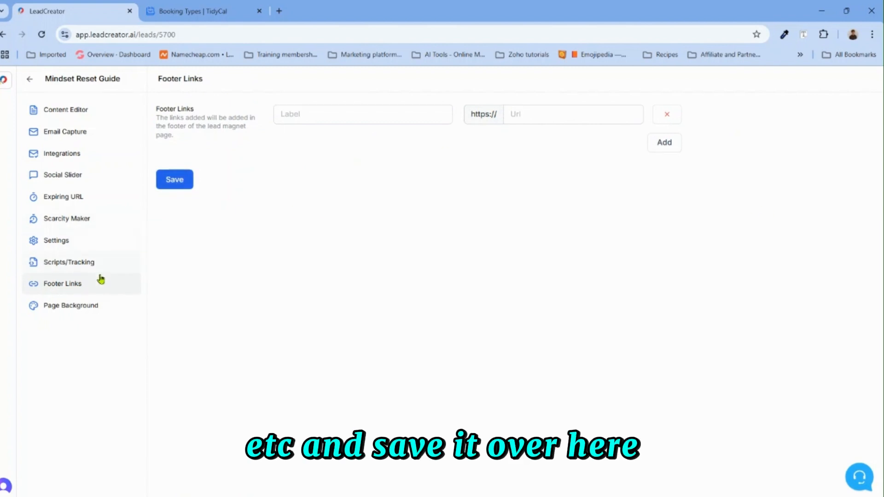
left_click(85, 310)
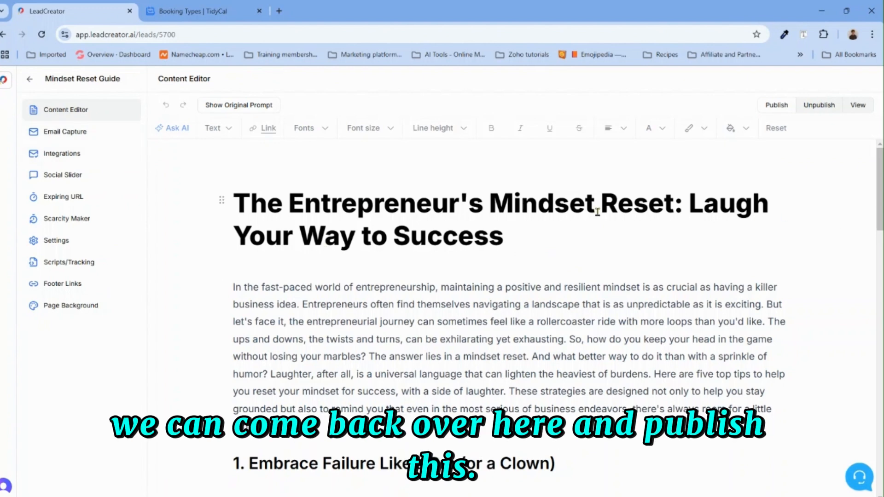
Step: Publish the Mindset Reset Guide from the content editor and open its published page
left_click(782, 110)
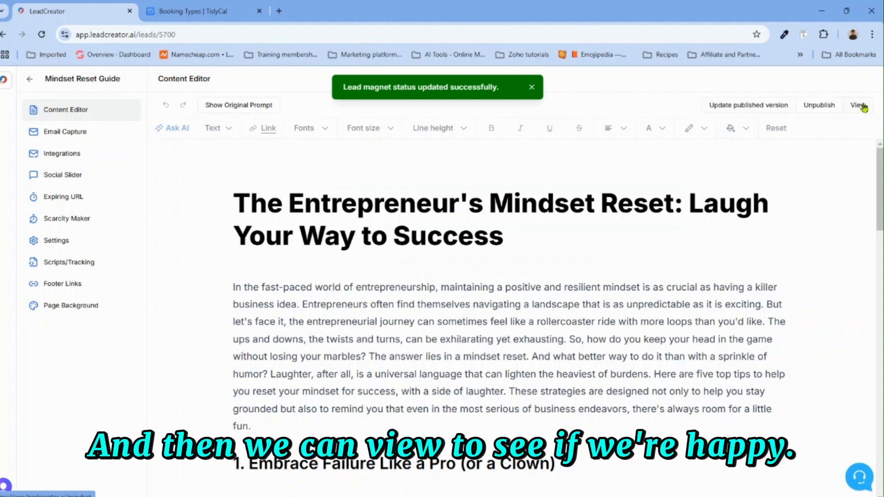
left_click(860, 105)
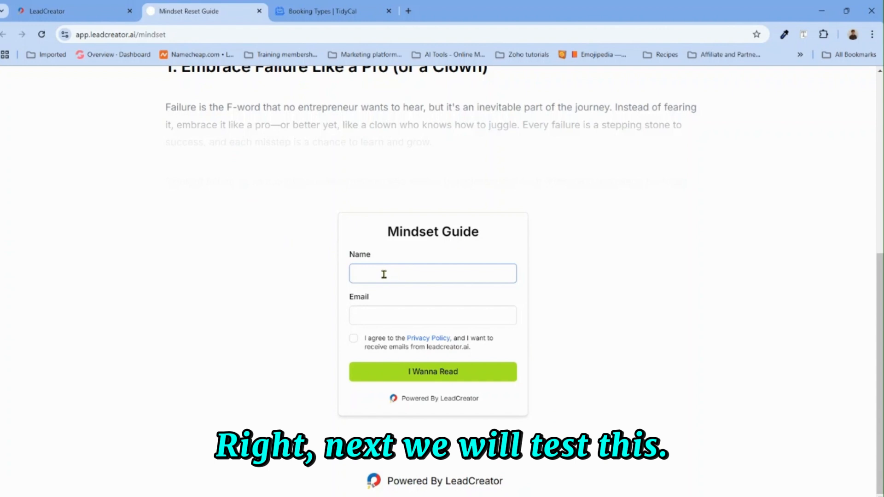
Step: Submit the Mindset Guide form with the name test, an email address and the policy agreed, and review the full guide with its booking calendar
type("test")
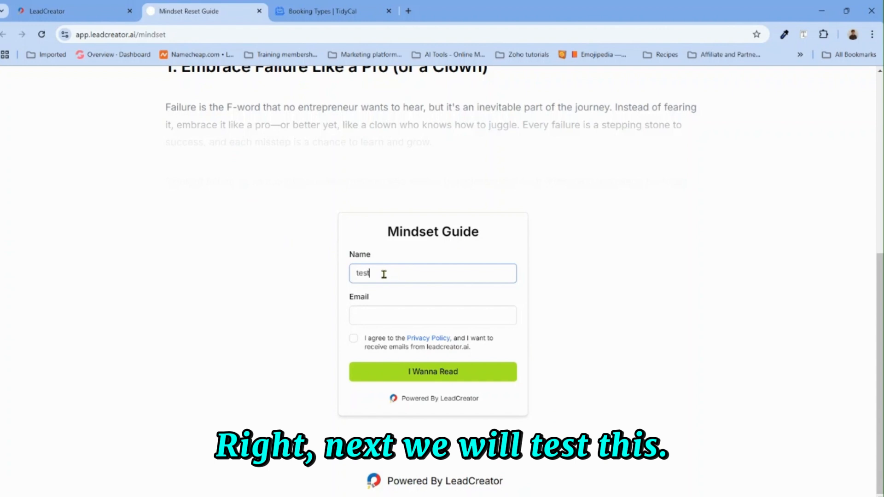
left_click(403, 319)
type("test@gmail.com")
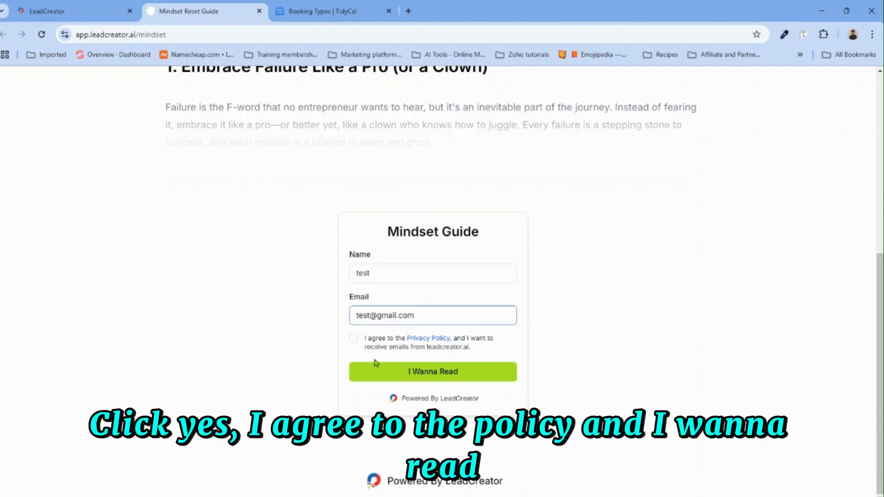
left_click(354, 339)
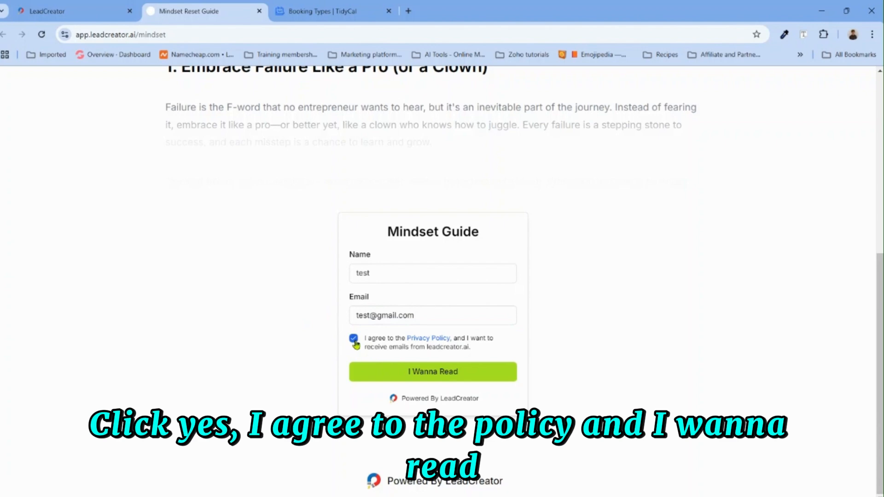
left_click(455, 378)
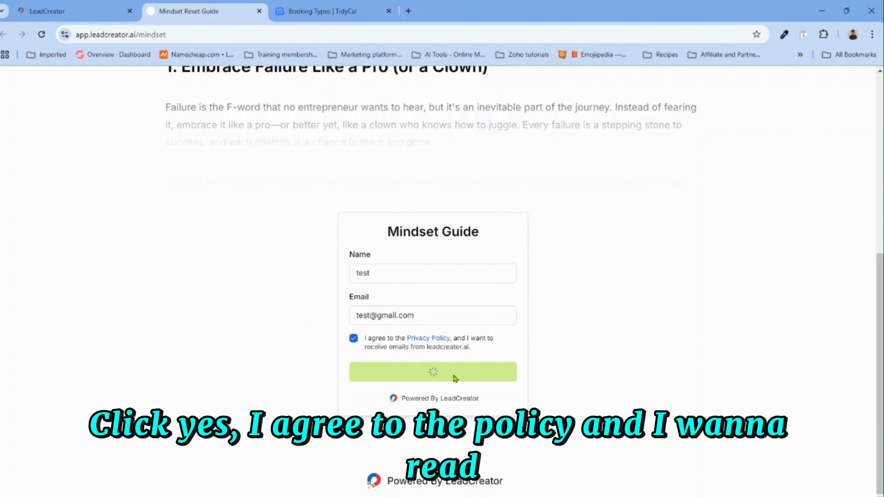
scroll(435, 253, "down", 6)
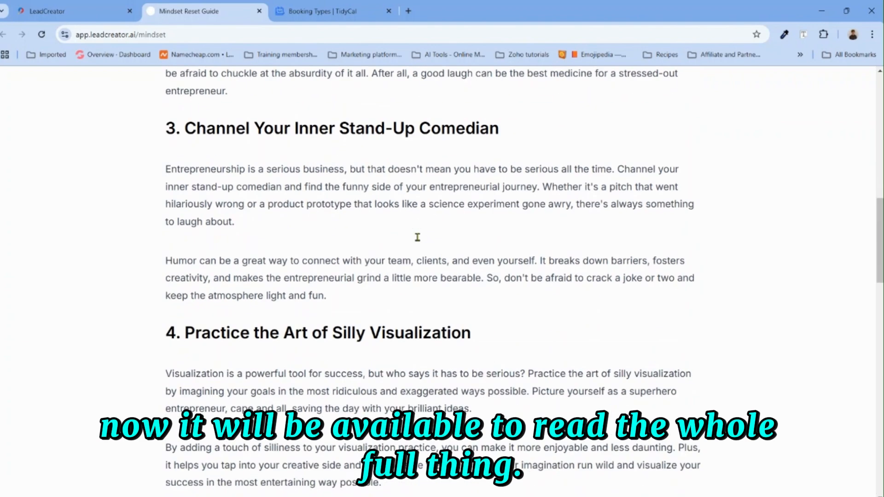
scroll(418, 237, "down", 12)
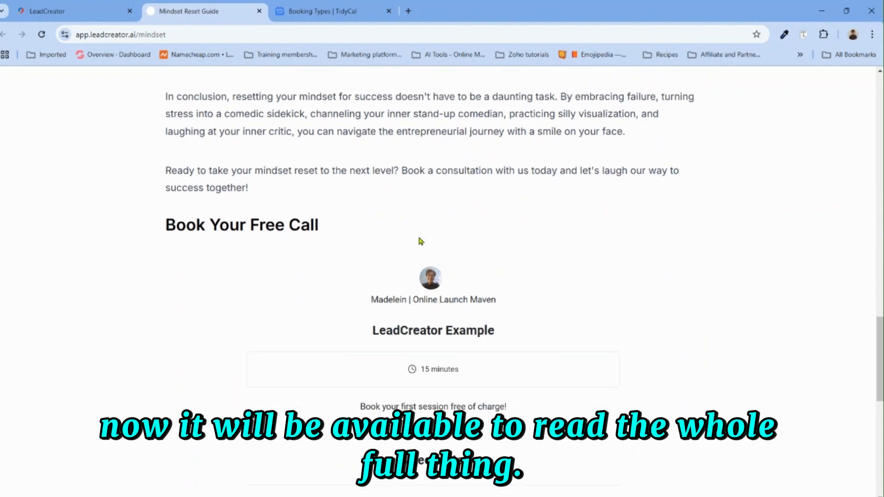
scroll(398, 348, "down", 8)
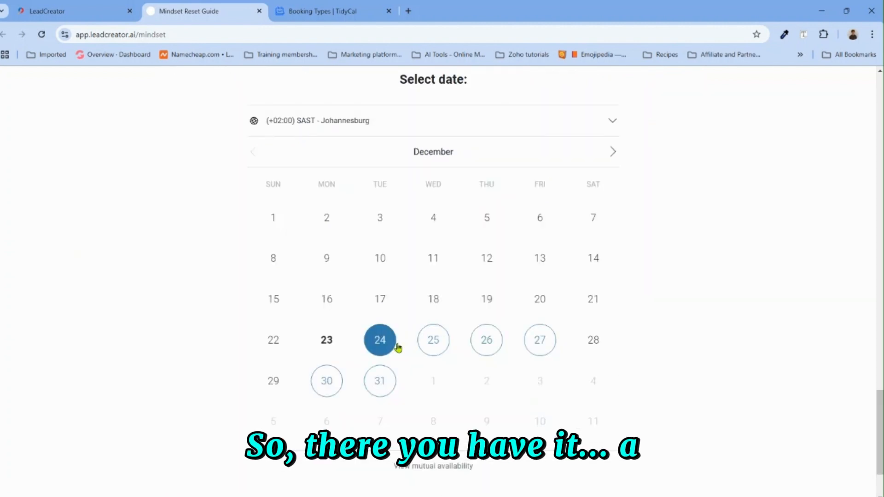